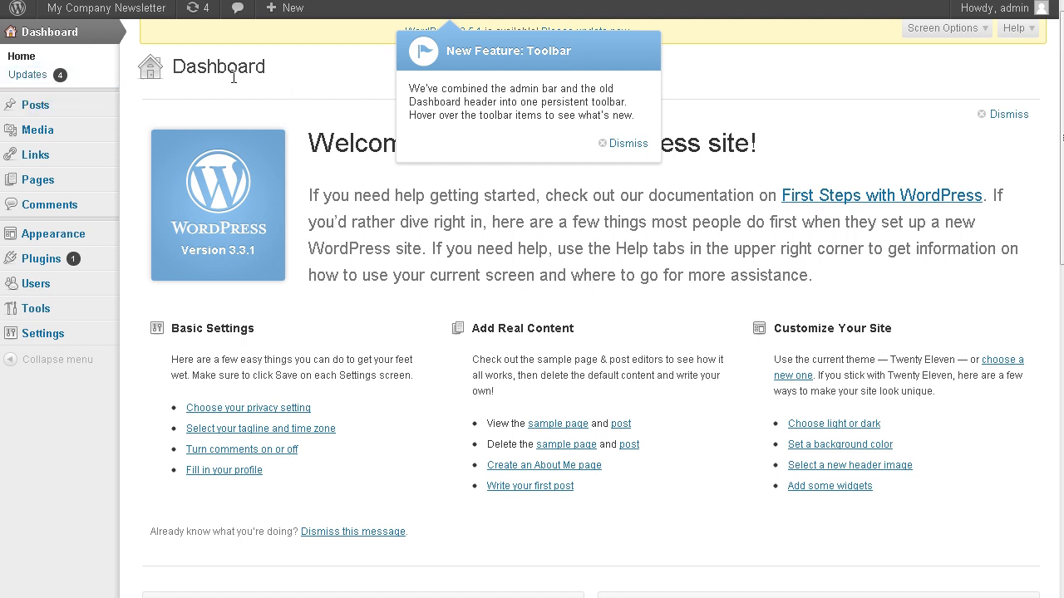
Step: Dismiss the 'New Feature: Toolbar' announcement on the dashboard
{"action": "left_click", "coordinate": [626, 143]}
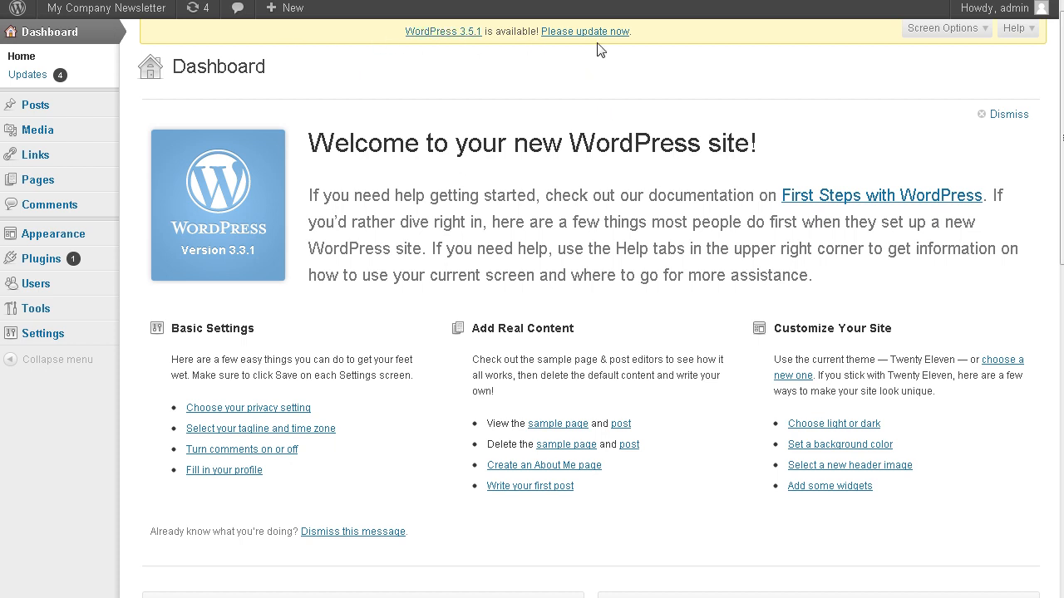
Step: Update WordPress to 3.5.1 and then update the Akismet plugin from the Updates page
{"action": "left_click", "coordinate": [29, 75]}
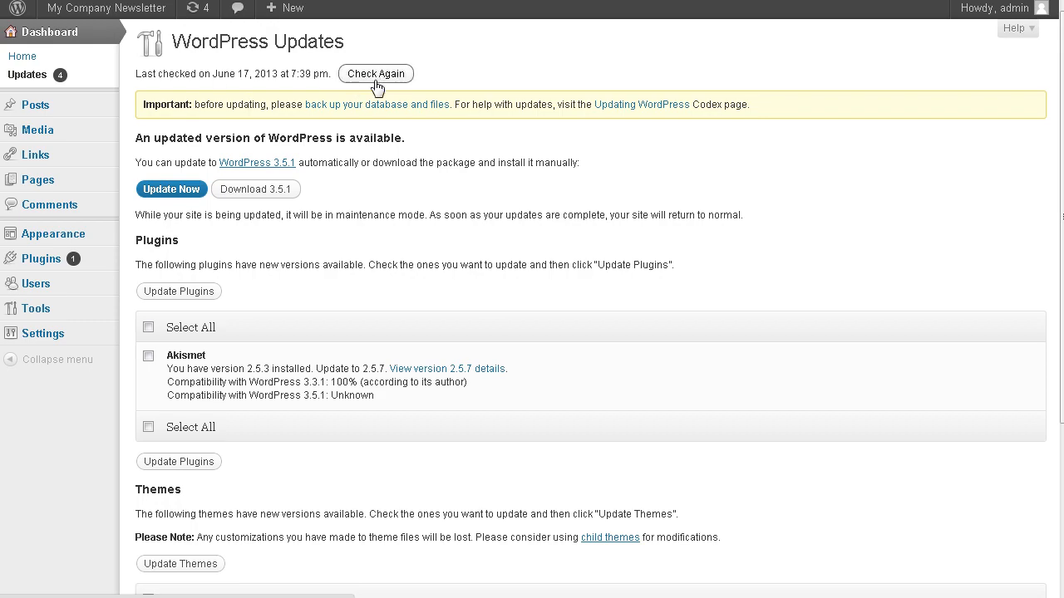
{"action": "left_click", "coordinate": [161, 190]}
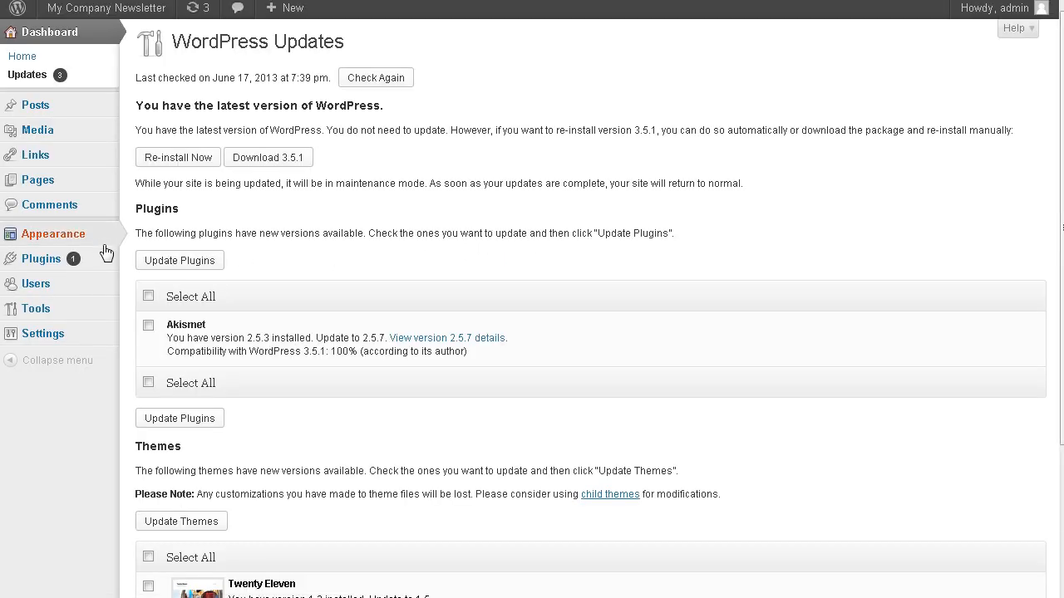
{"action": "left_click", "coordinate": [150, 328]}
{"action": "scroll", "coordinate": [249, 349], "scroll_direction": "down", "scroll_amount": 2}
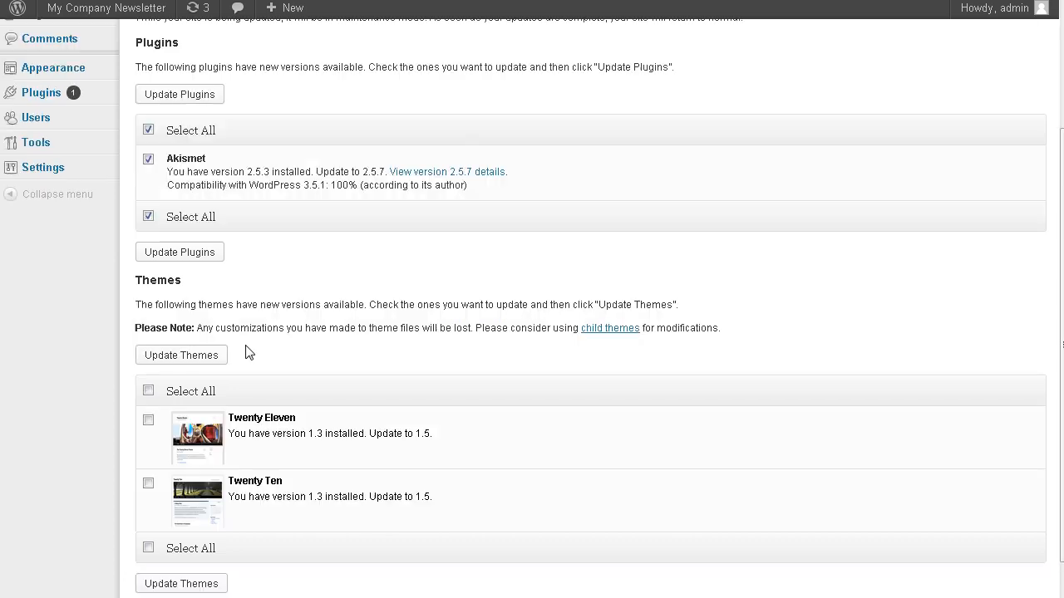
{"action": "left_click", "coordinate": [180, 253]}
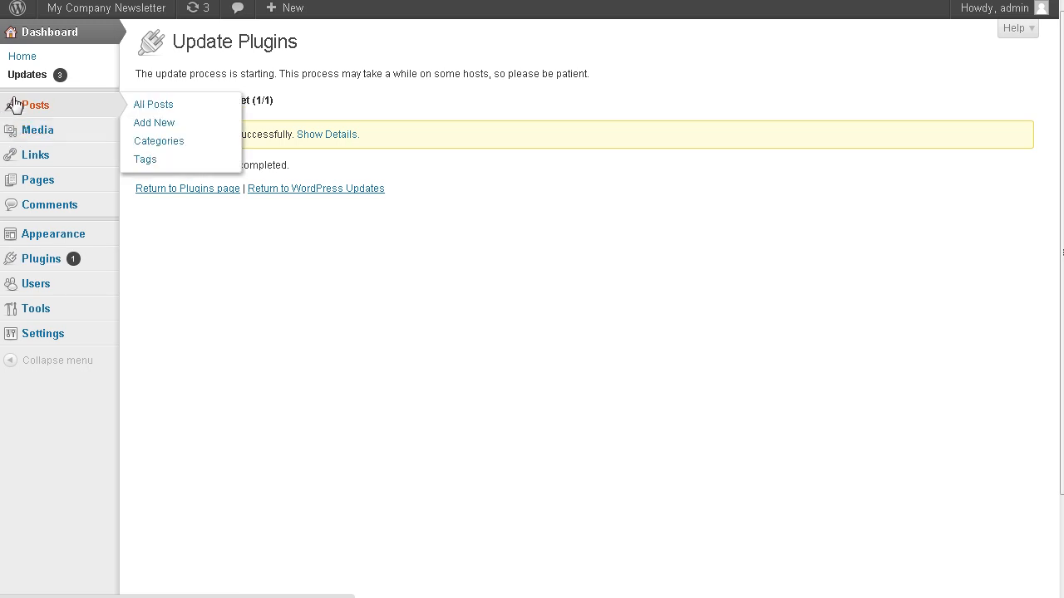
Step: Update all themes (Twenty Eleven, Twenty Ten) and return to the dashboard home
{"action": "left_click", "coordinate": [27, 75]}
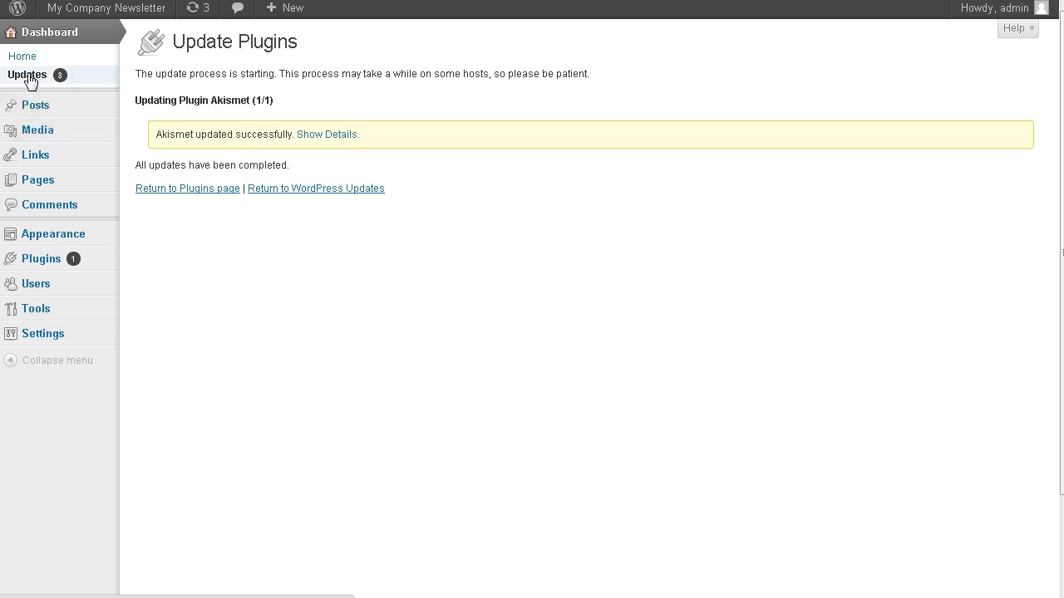
{"action": "scroll", "coordinate": [166, 208], "scroll_direction": "down", "scroll_amount": 1}
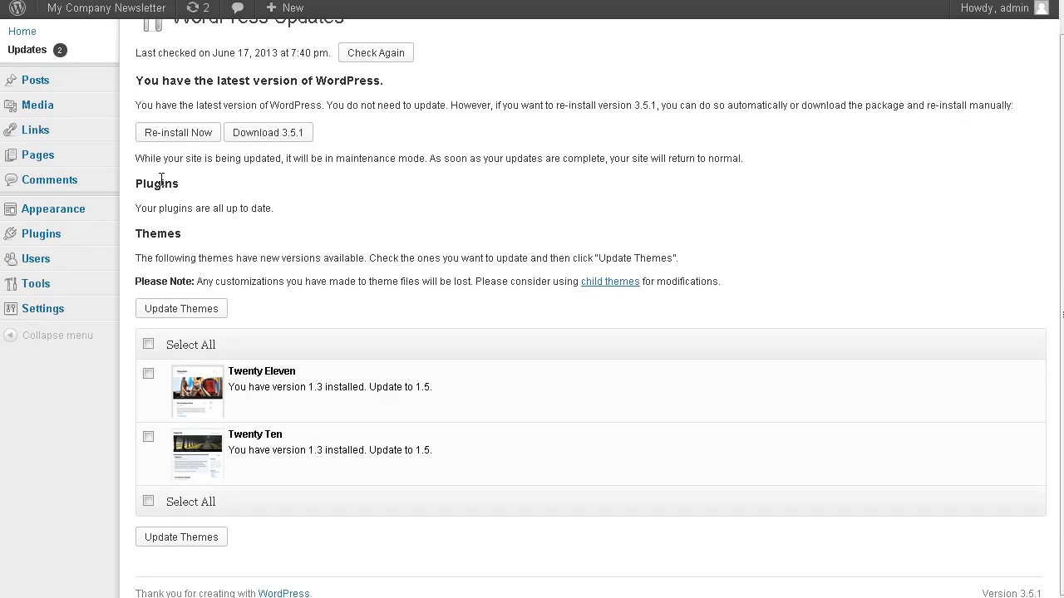
{"action": "left_click", "coordinate": [147, 345]}
{"action": "left_click", "coordinate": [181, 537]}
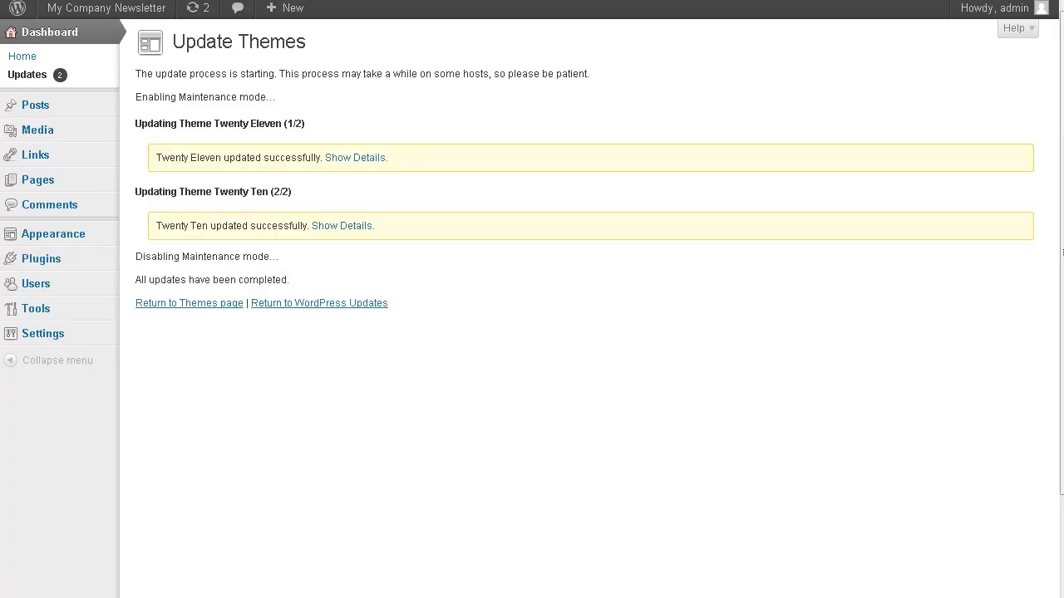
{"action": "left_click", "coordinate": [16, 65]}
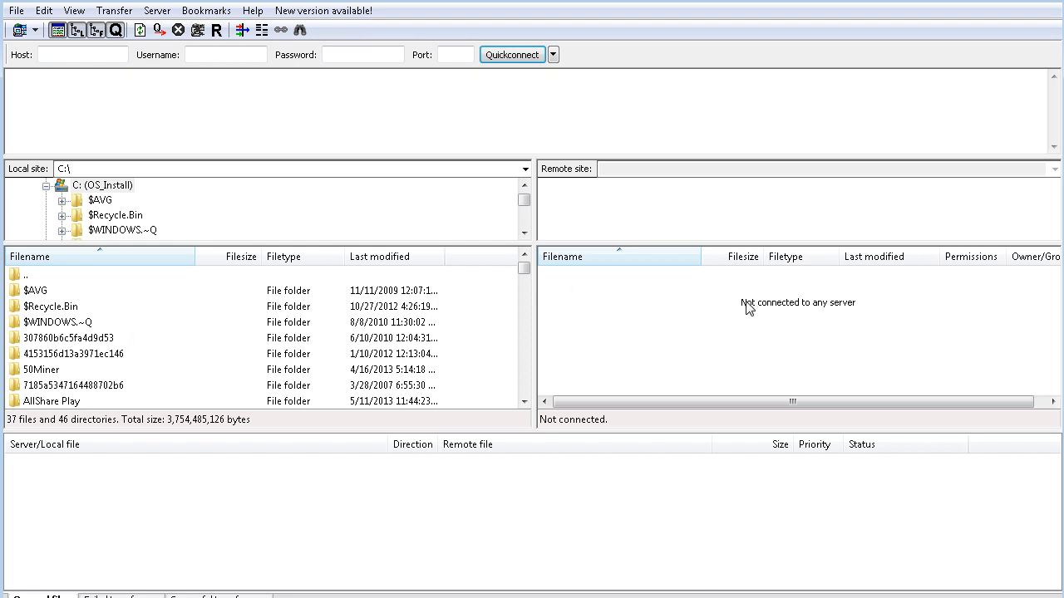
Step: Connect to the server via the Quickconnect bar with host, username and password
{"action": "left_click", "coordinate": [67, 54]}
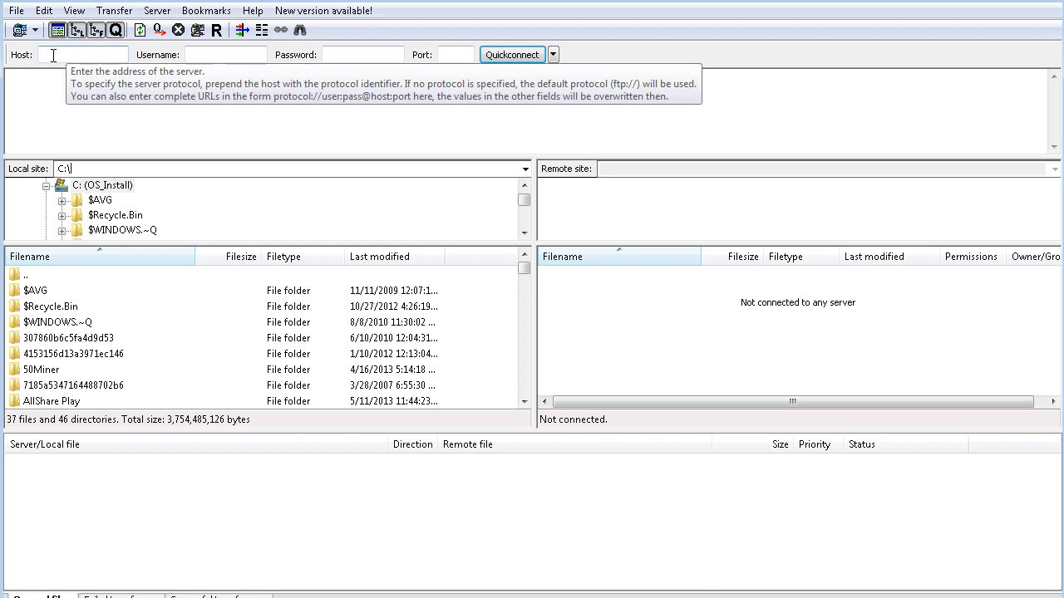
{"action": "left_click", "coordinate": [207, 55]}
{"action": "left_click", "coordinate": [354, 54]}
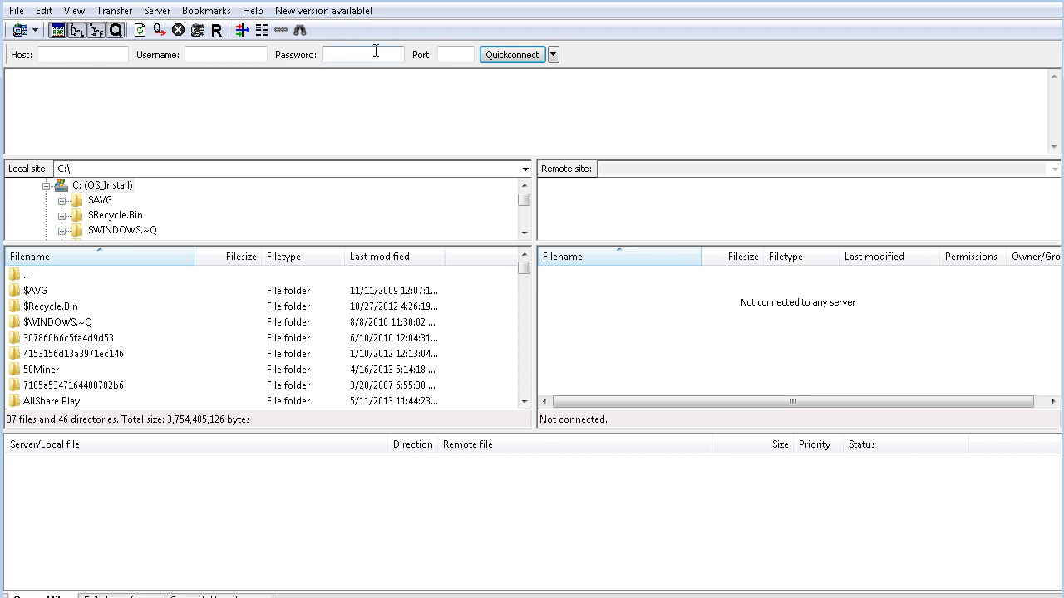
{"action": "left_click", "coordinate": [16, 10]}
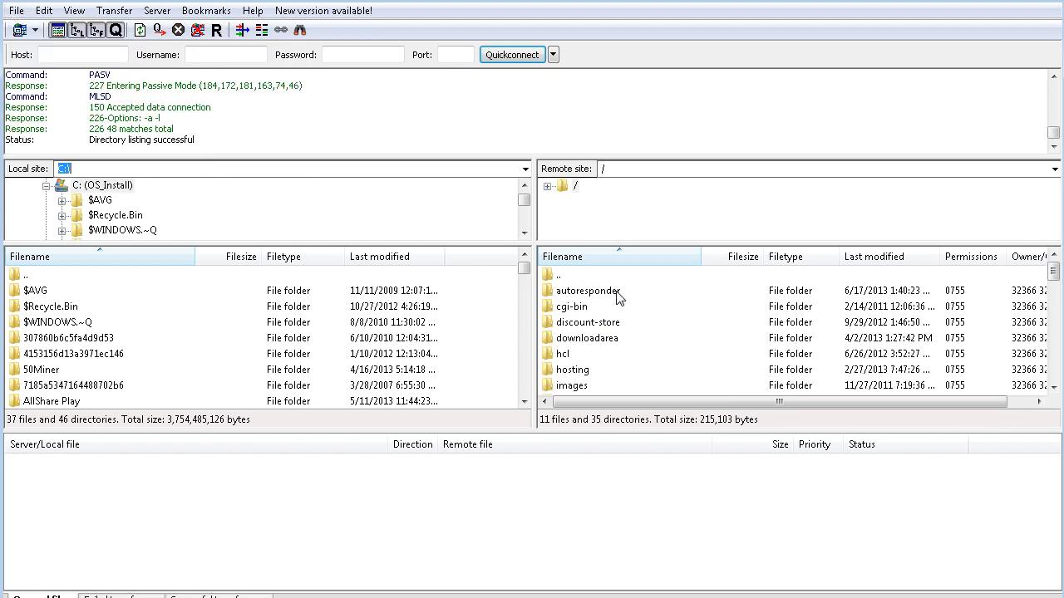
Step: Delete fantversion.php from the server's autoresponder folder
{"action": "left_click", "coordinate": [588, 291]}
{"action": "double_click", "coordinate": [588, 291]}
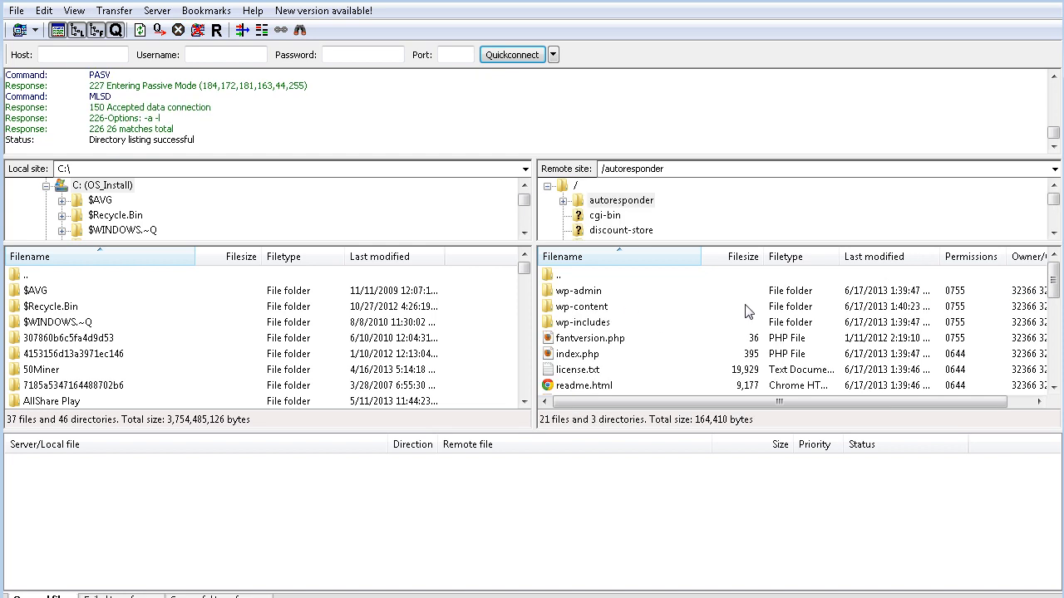
{"action": "left_click", "coordinate": [599, 342]}
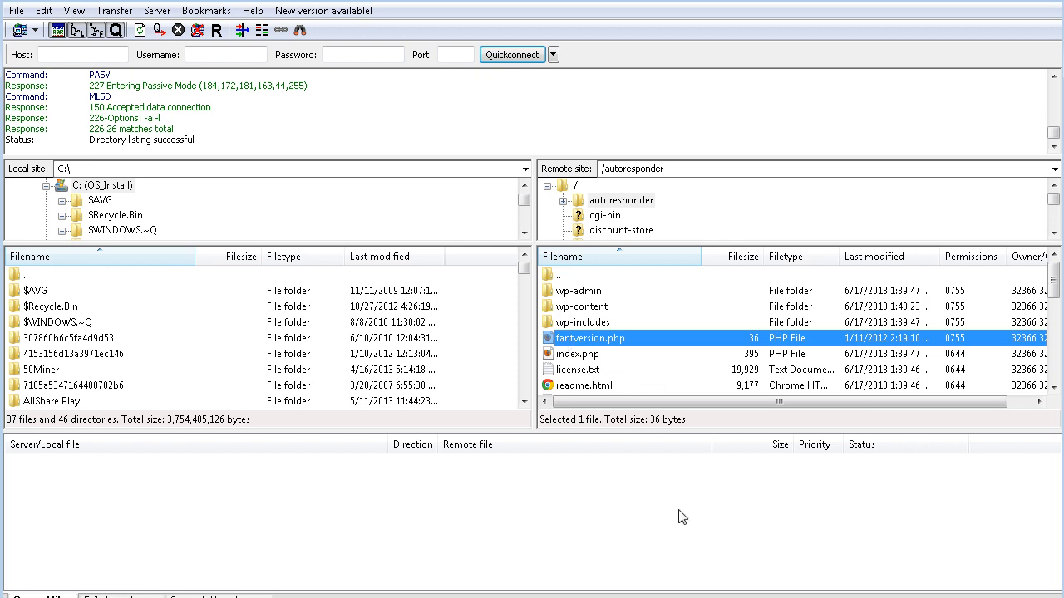
{"action": "key", "text": "Delete"}
{"action": "key", "text": "Return"}
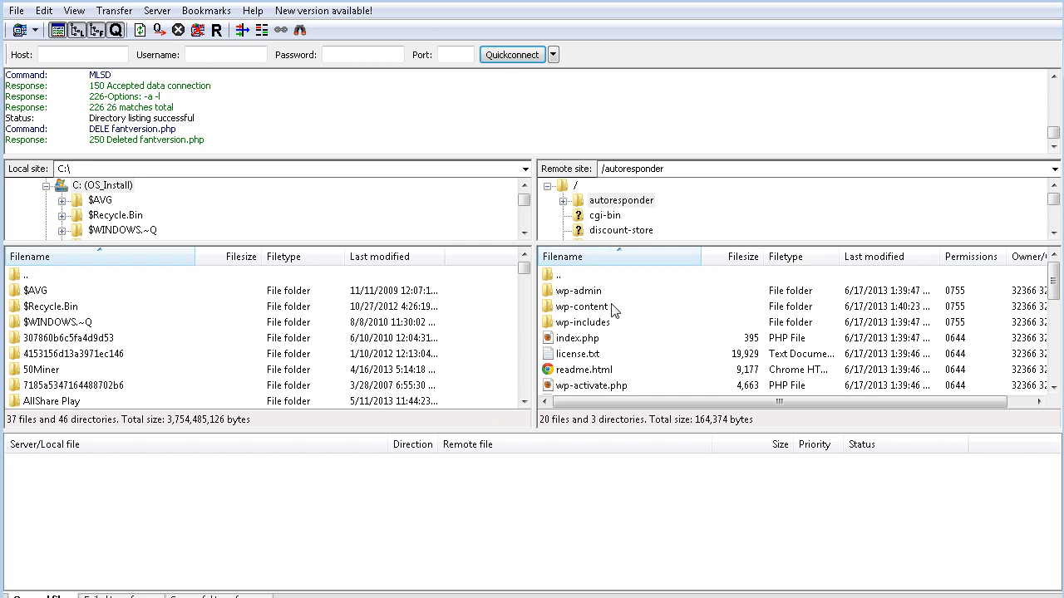
{"action": "left_click", "coordinate": [668, 338]}
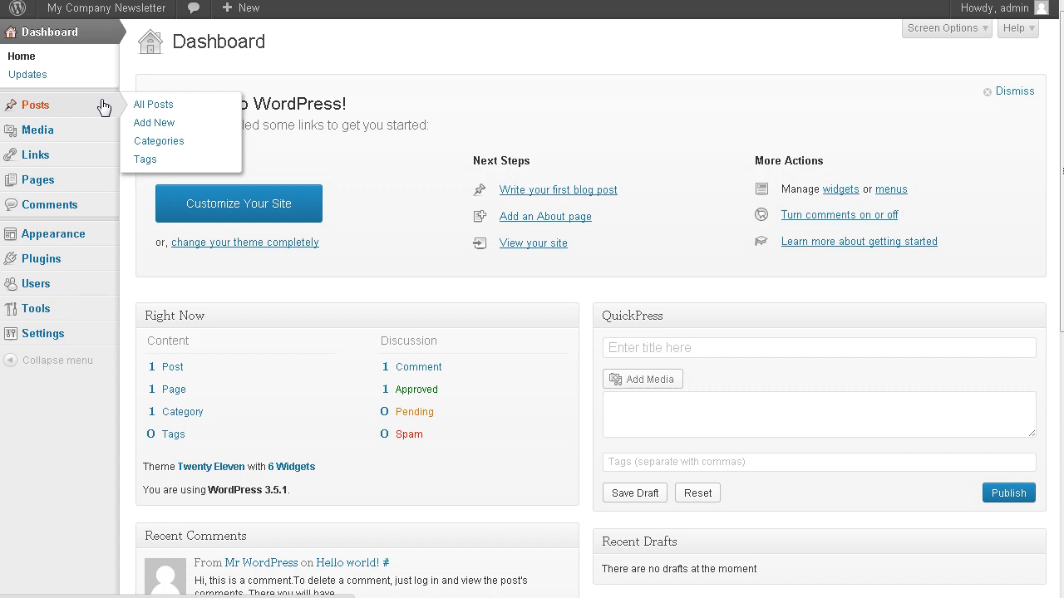
Step: Trash the Hello world! post and the Sample Page
{"action": "left_click", "coordinate": [153, 103]}
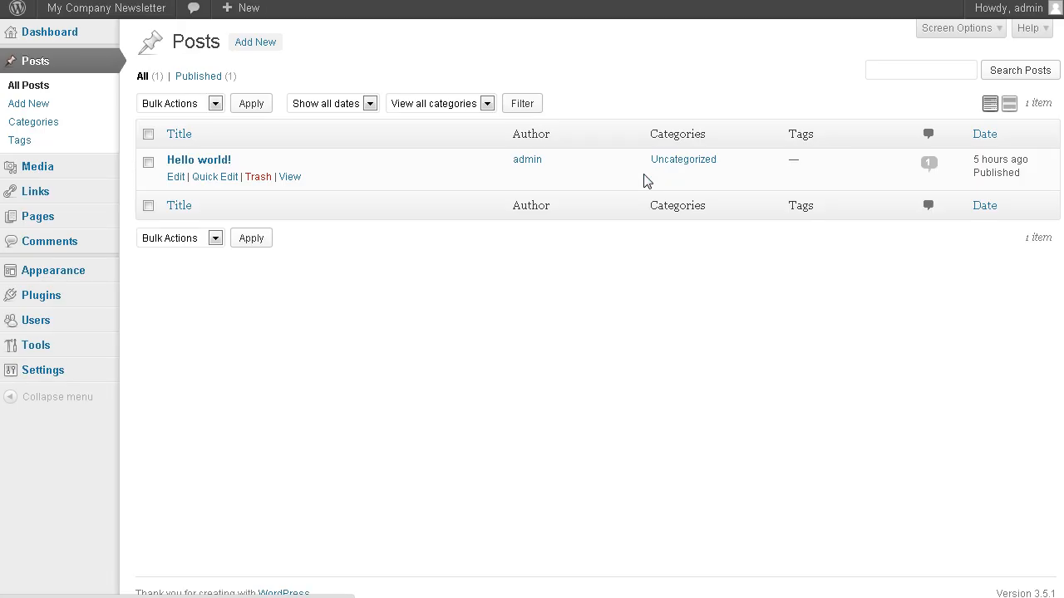
{"action": "left_click", "coordinate": [258, 177]}
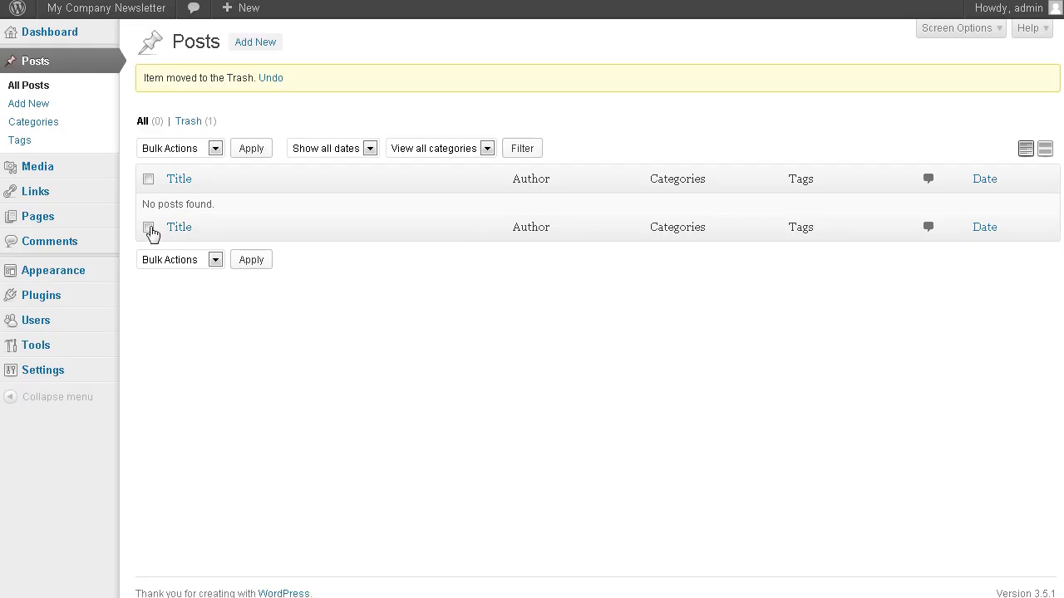
{"action": "mouse_move", "coordinate": [37, 217]}
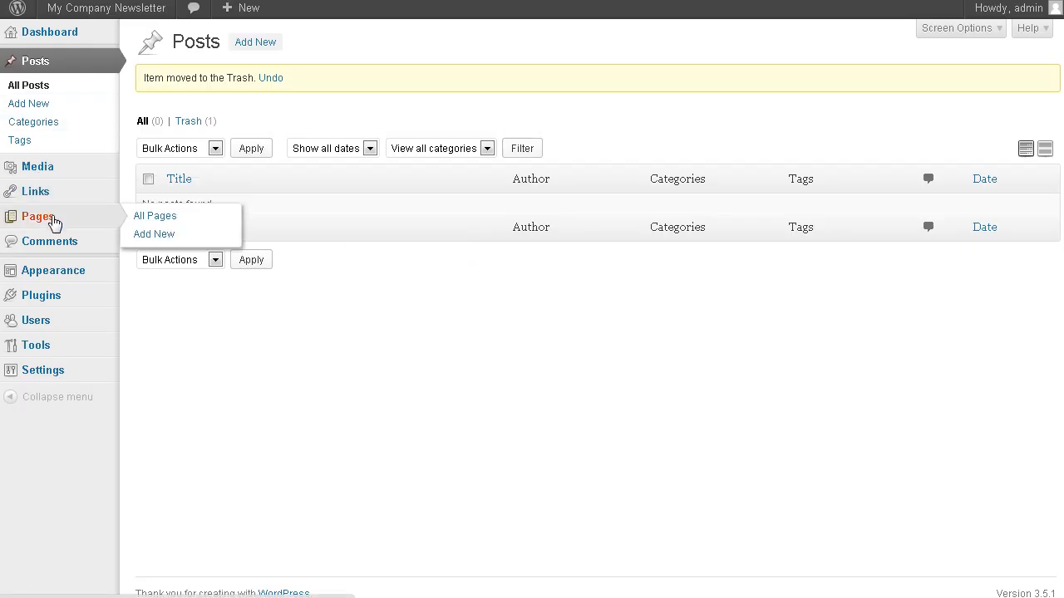
{"action": "left_click", "coordinate": [155, 216]}
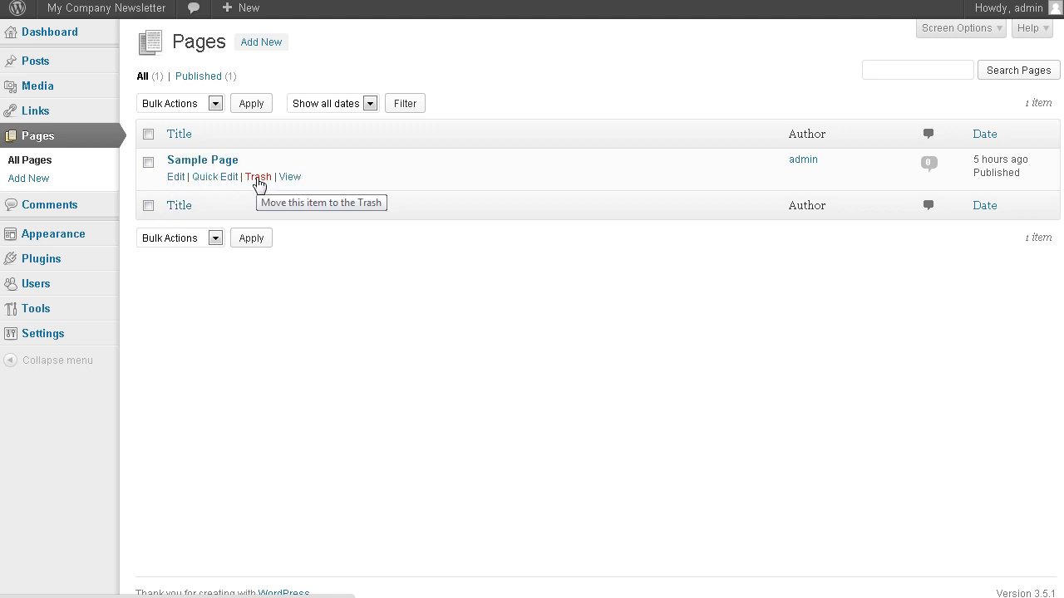
{"action": "left_click", "coordinate": [258, 177]}
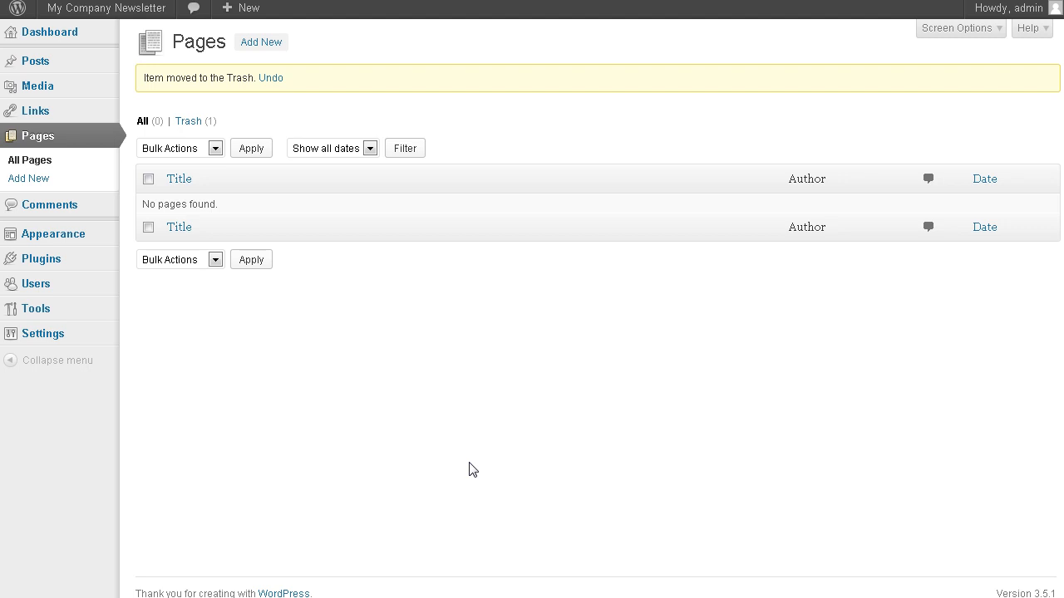
Step: Create a new page titled 'About my company name' with body 'The best in the world!'
{"action": "left_click", "coordinate": [28, 178]}
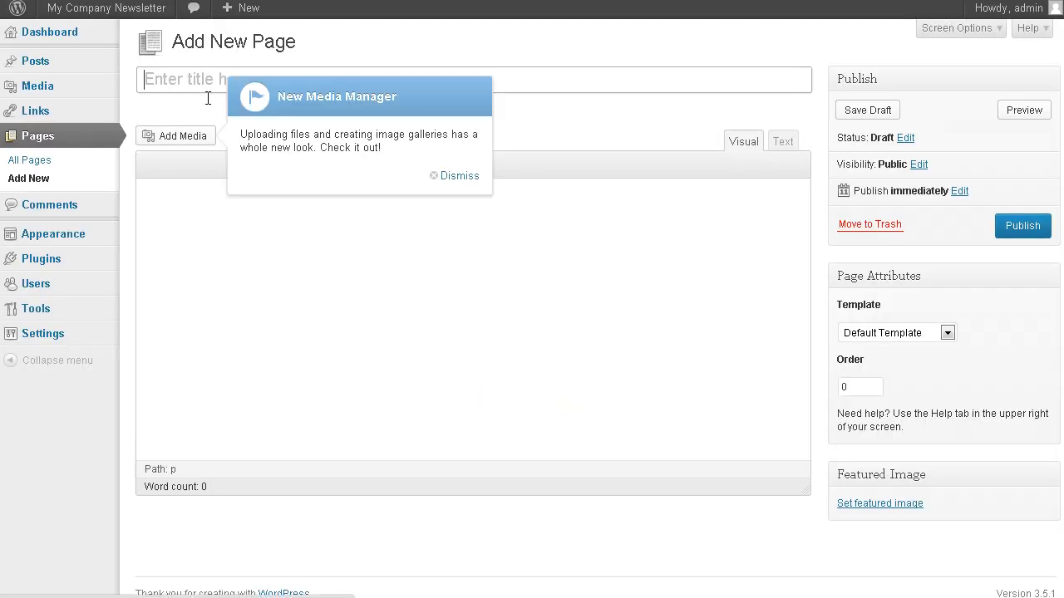
{"action": "left_click", "coordinate": [465, 175]}
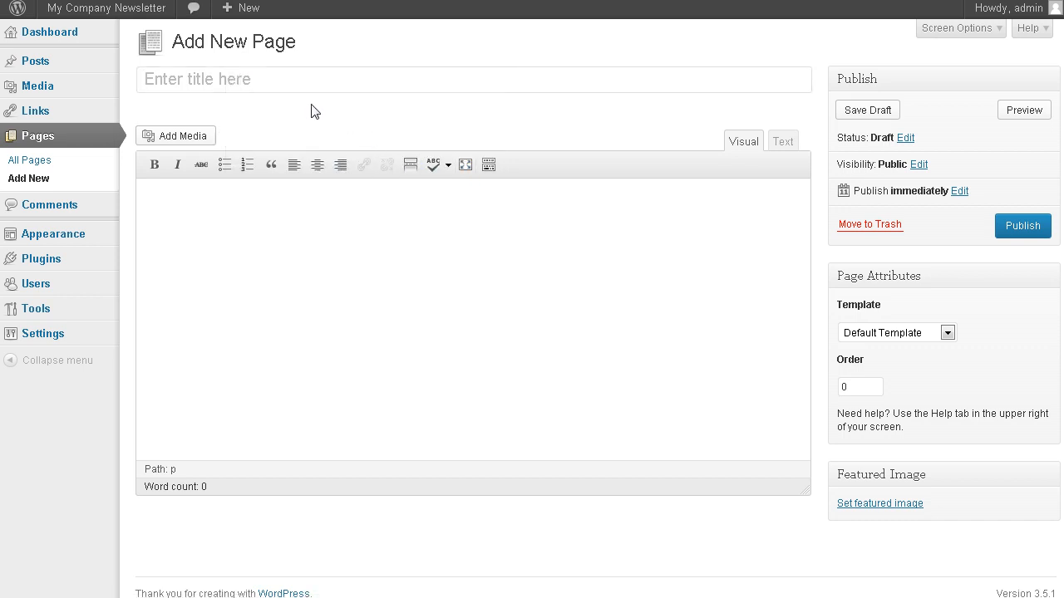
{"action": "left_click", "coordinate": [285, 80]}
{"action": "type", "text": "About my c"}
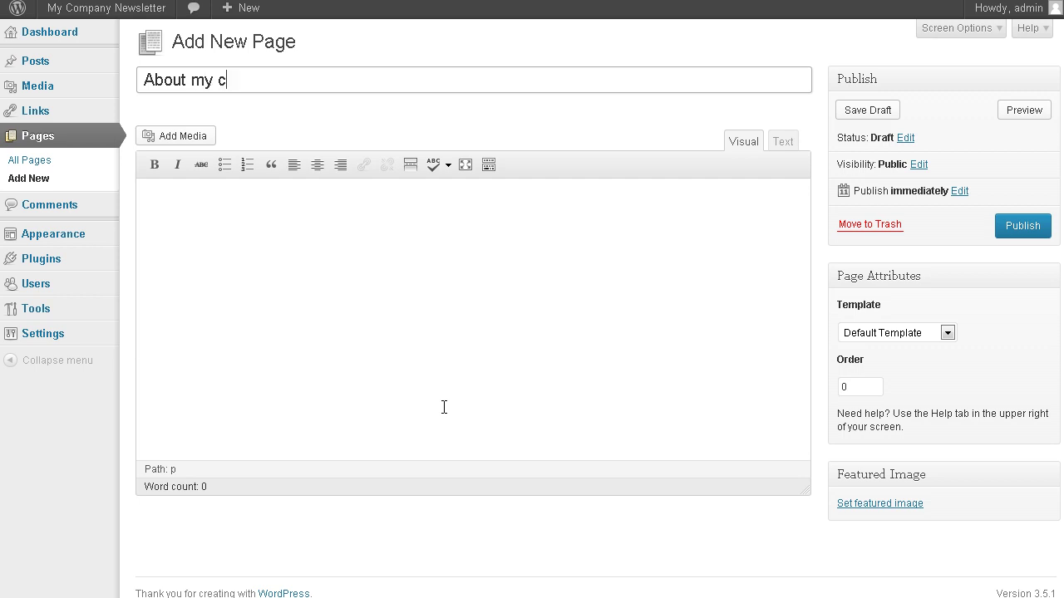
{"action": "type", "text": "ompany name"}
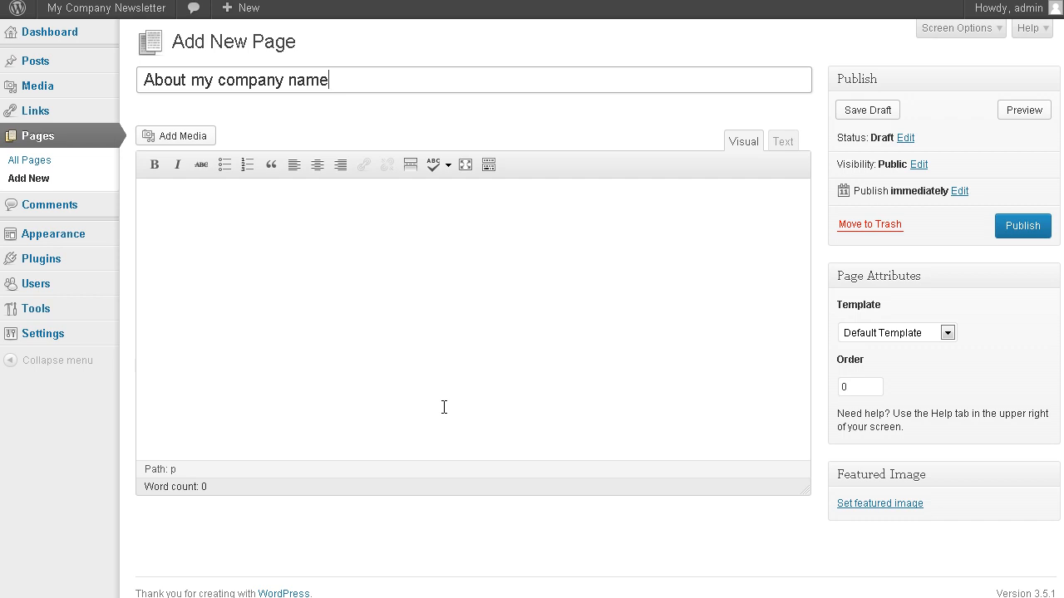
{"action": "left_click", "coordinate": [443, 407]}
{"action": "type", "text": "The best in the world!"}
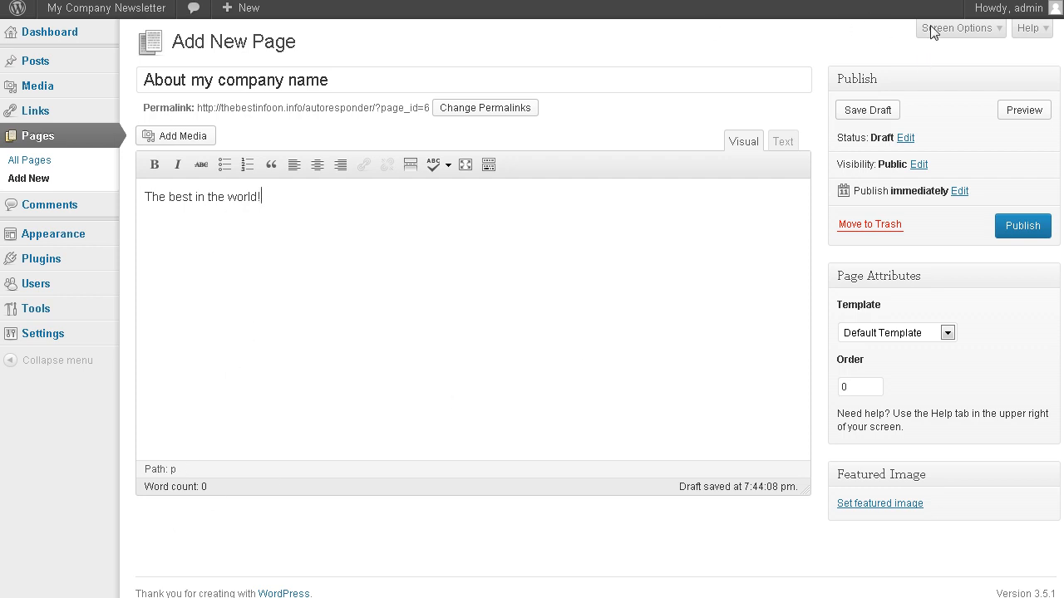
Step: Disable comments and trackbacks via the Discussion box and publish the page
{"action": "left_click", "coordinate": [956, 28]}
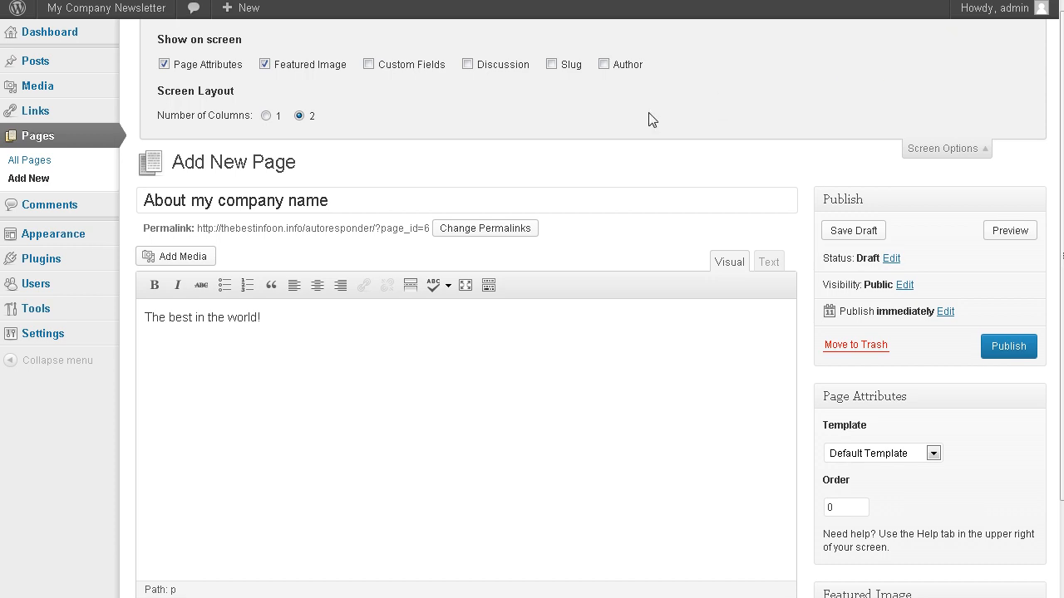
{"action": "left_click", "coordinate": [468, 65]}
{"action": "scroll", "coordinate": [87, 411], "scroll_direction": "down", "scroll_amount": 5}
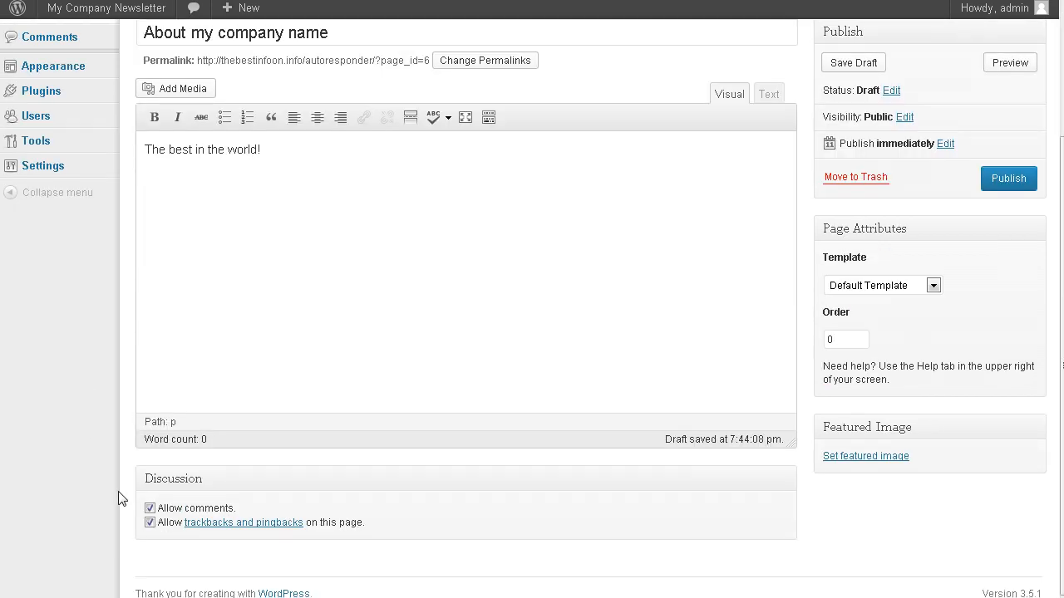
{"action": "left_click", "coordinate": [150, 508]}
{"action": "left_click", "coordinate": [149, 522]}
{"action": "left_click", "coordinate": [1008, 179]}
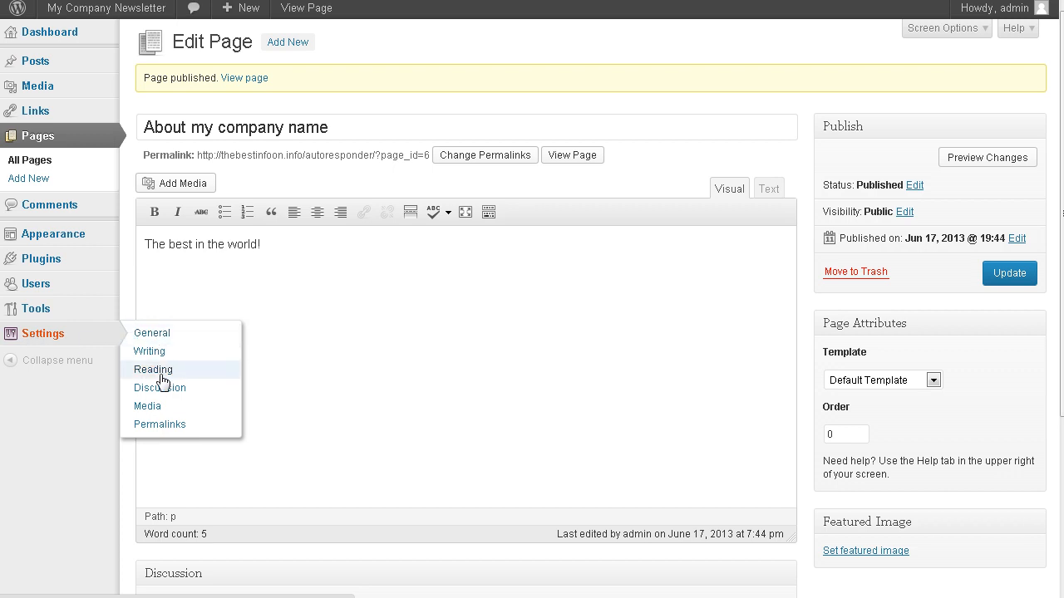
Step: Set the static page 'About my company name' as front page in Reading settings and save
{"action": "left_click", "coordinate": [153, 369]}
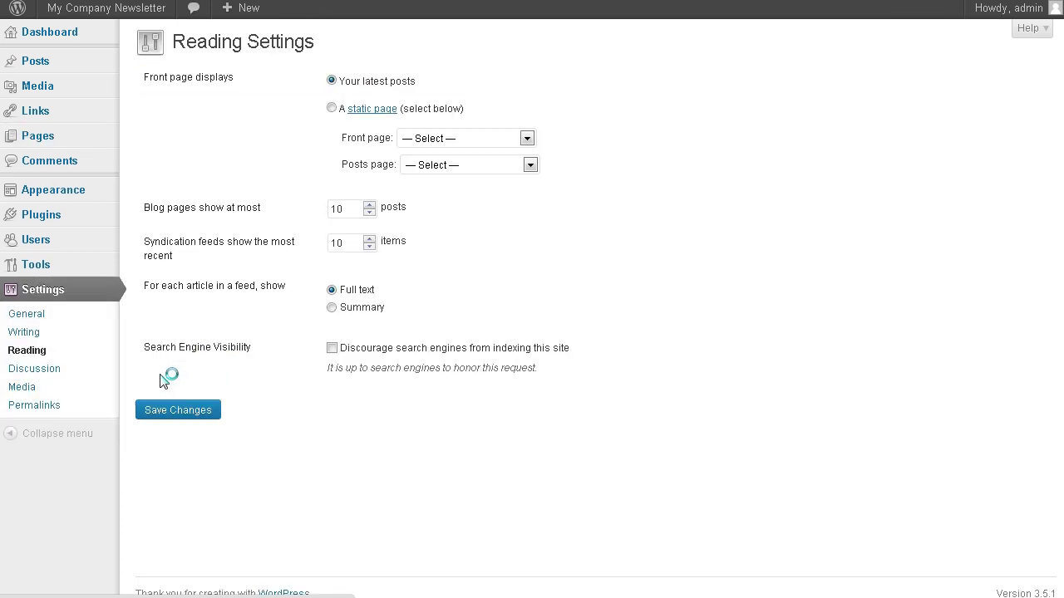
{"action": "left_click", "coordinate": [332, 109]}
{"action": "left_click", "coordinate": [444, 139]}
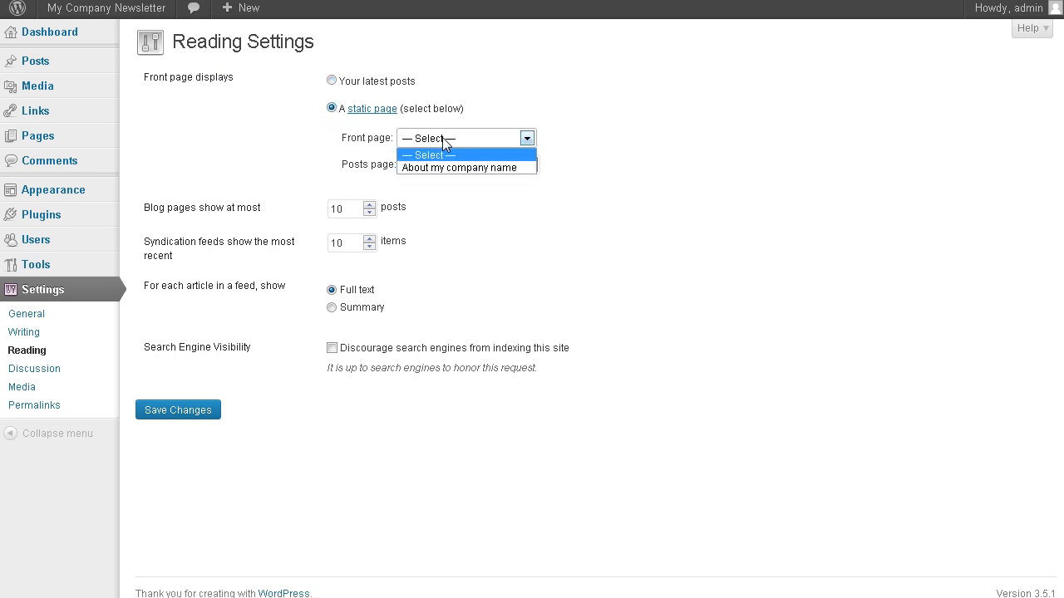
{"action": "left_click", "coordinate": [457, 164]}
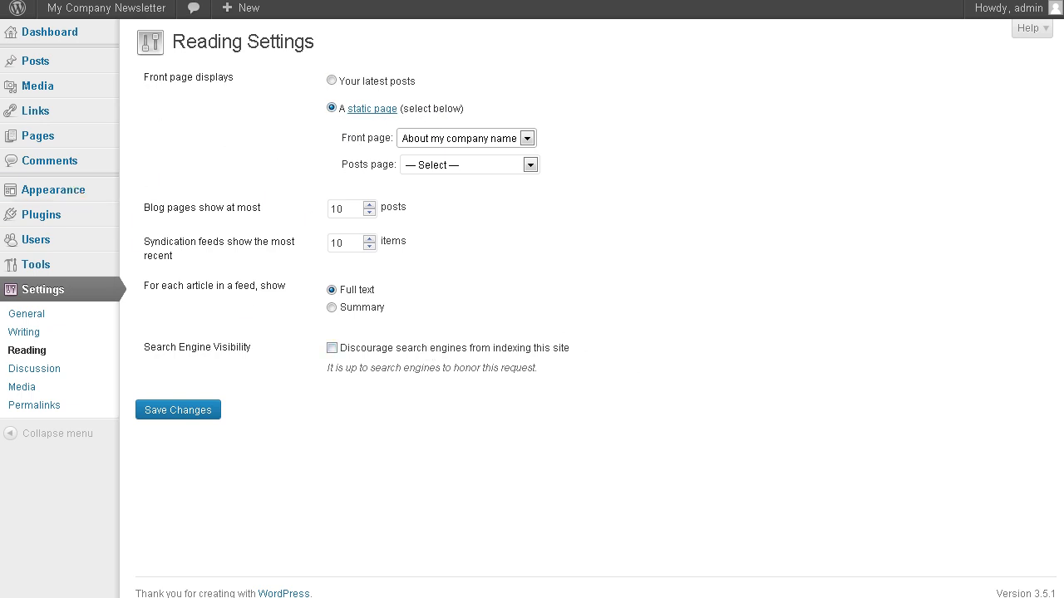
{"action": "left_click", "coordinate": [178, 411]}
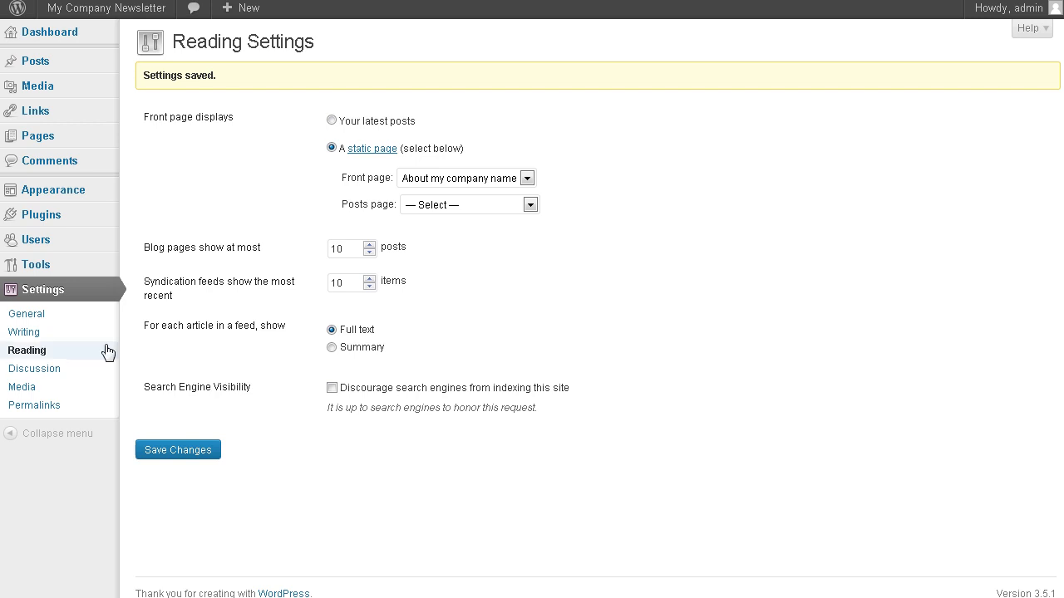
Step: Turn off blog notifications, link notifications and comments in Discussion settings and save
{"action": "left_click", "coordinate": [34, 369]}
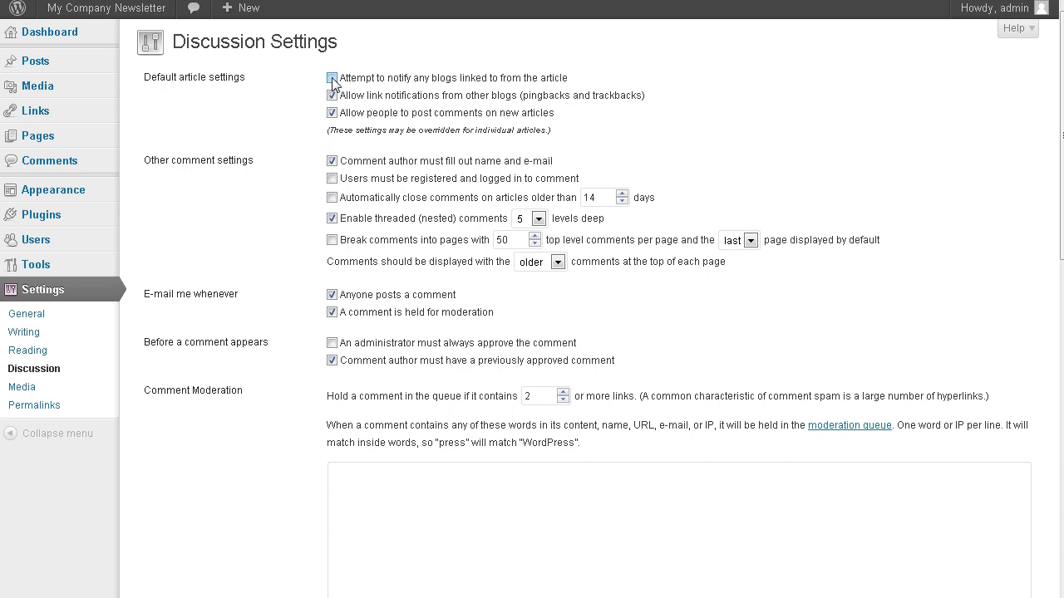
{"action": "left_click", "coordinate": [332, 78]}
{"action": "left_click", "coordinate": [331, 96]}
{"action": "scroll", "coordinate": [559, 271], "scroll_direction": "down", "scroll_amount": 8}
{"action": "scroll", "coordinate": [465, 283], "scroll_direction": "down", "scroll_amount": 3}
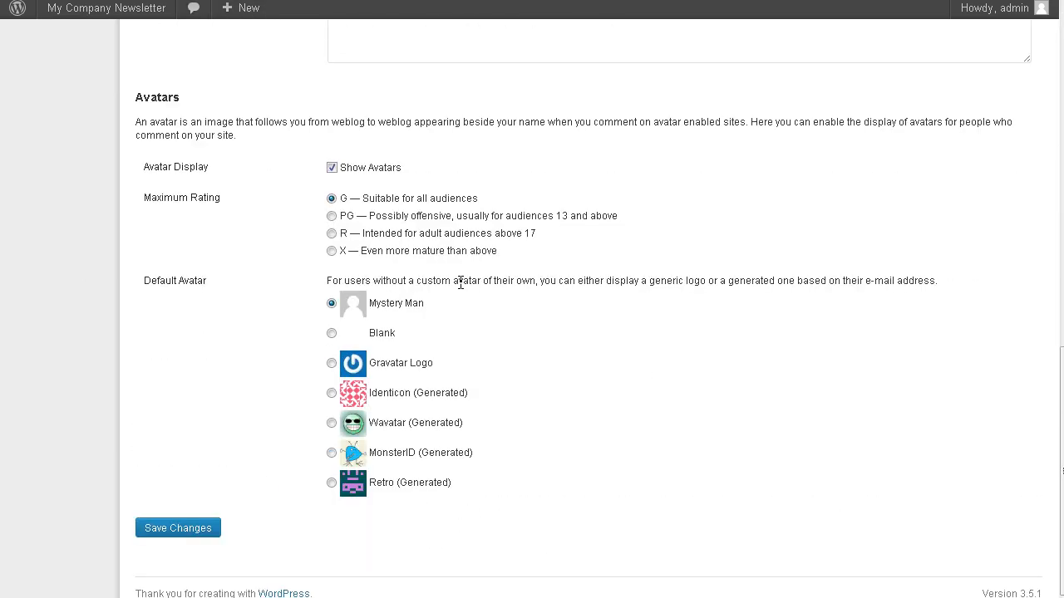
{"action": "left_click", "coordinate": [188, 523]}
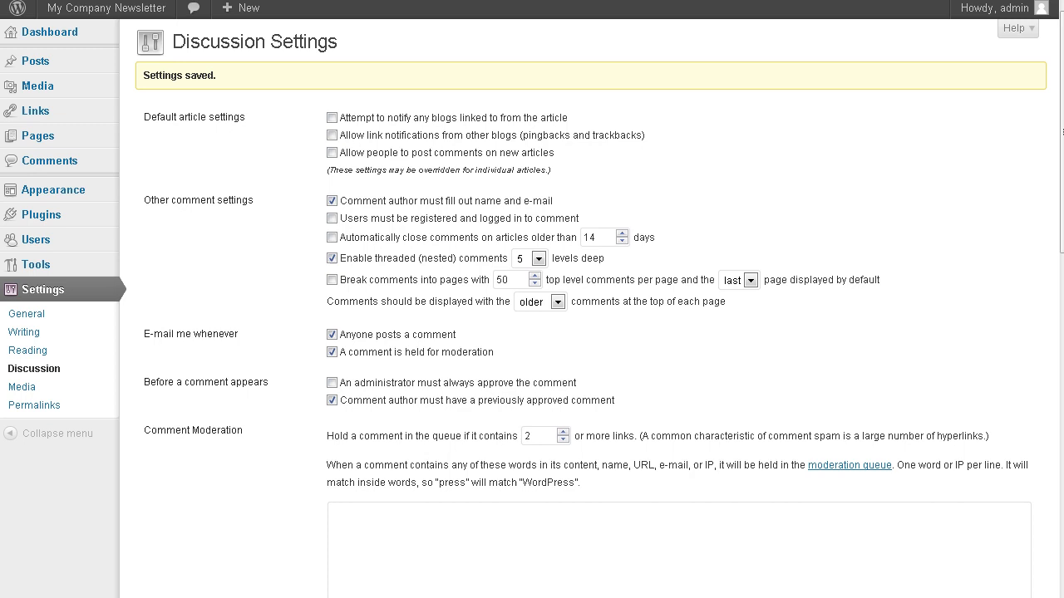
{"action": "mouse_move", "coordinate": [106, 7]}
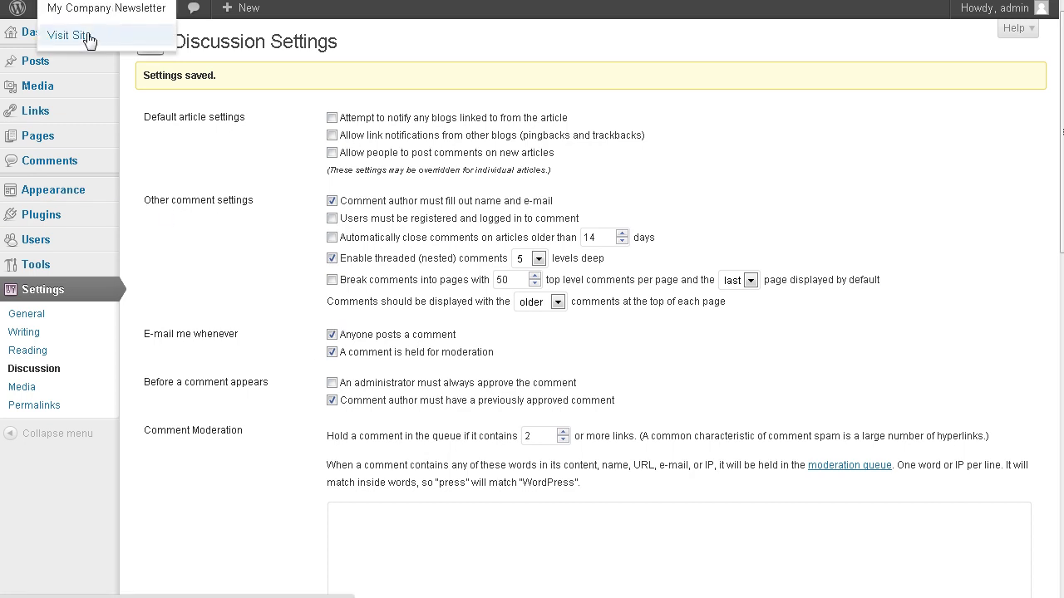
Step: Visit the live site to view the About page as homepage
{"action": "left_click", "coordinate": [70, 35]}
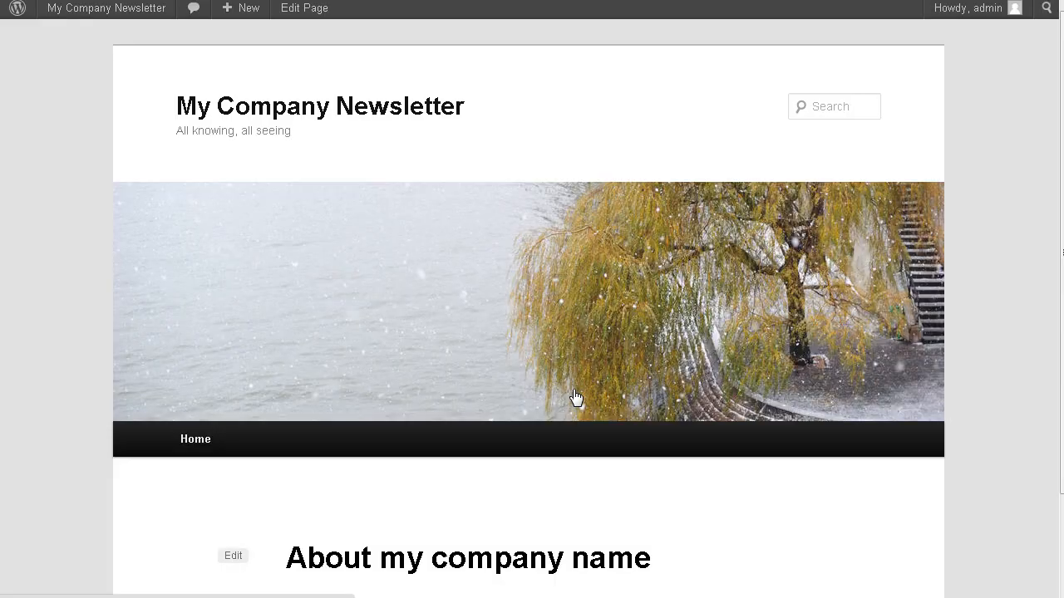
{"action": "scroll", "coordinate": [596, 310], "scroll_direction": "down", "scroll_amount": 2}
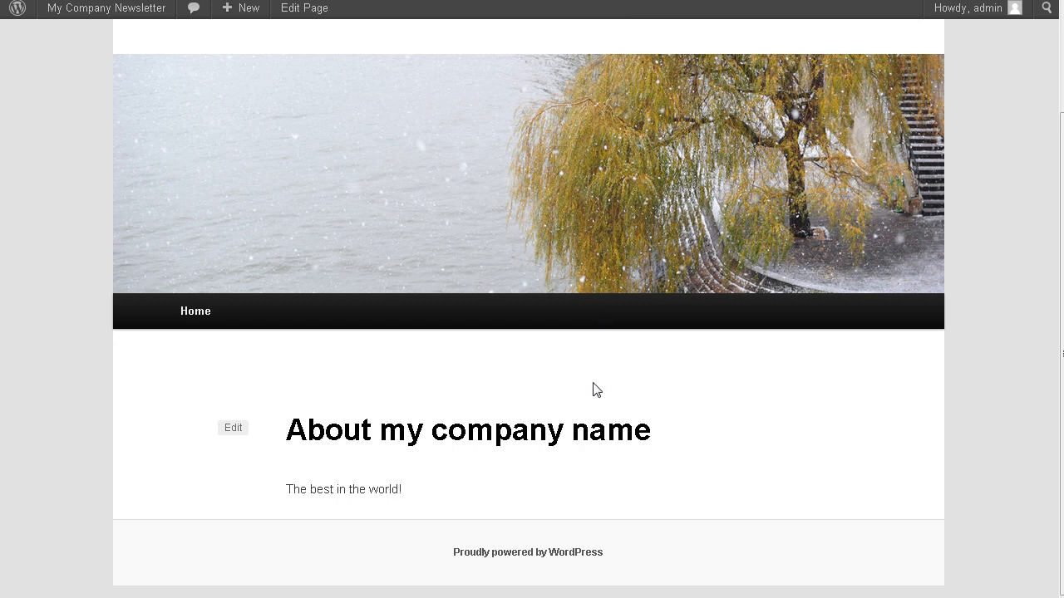
{"action": "scroll", "coordinate": [540, 407], "scroll_direction": "up", "scroll_amount": 2}
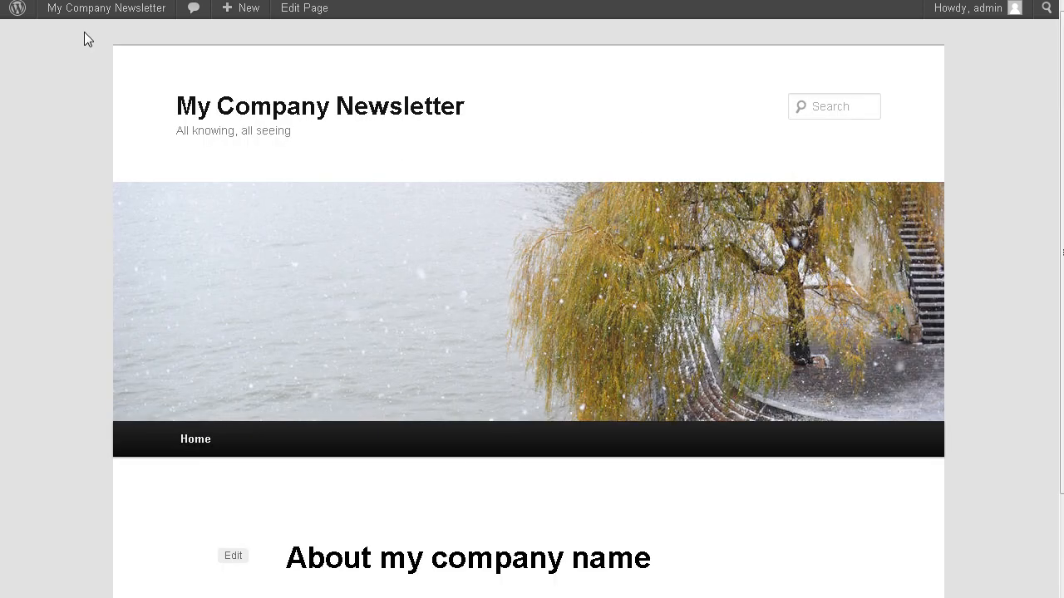
{"action": "mouse_move", "coordinate": [106, 7]}
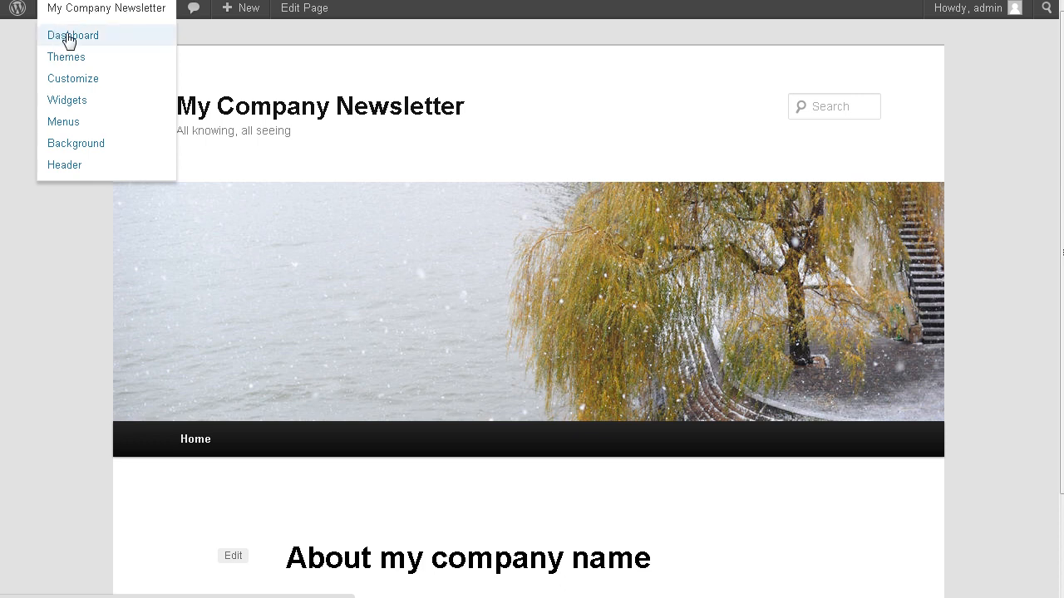
Step: Search the plugin directory for 'WP Autoresponder' from Plugins > Add New
{"action": "left_click", "coordinate": [72, 35]}
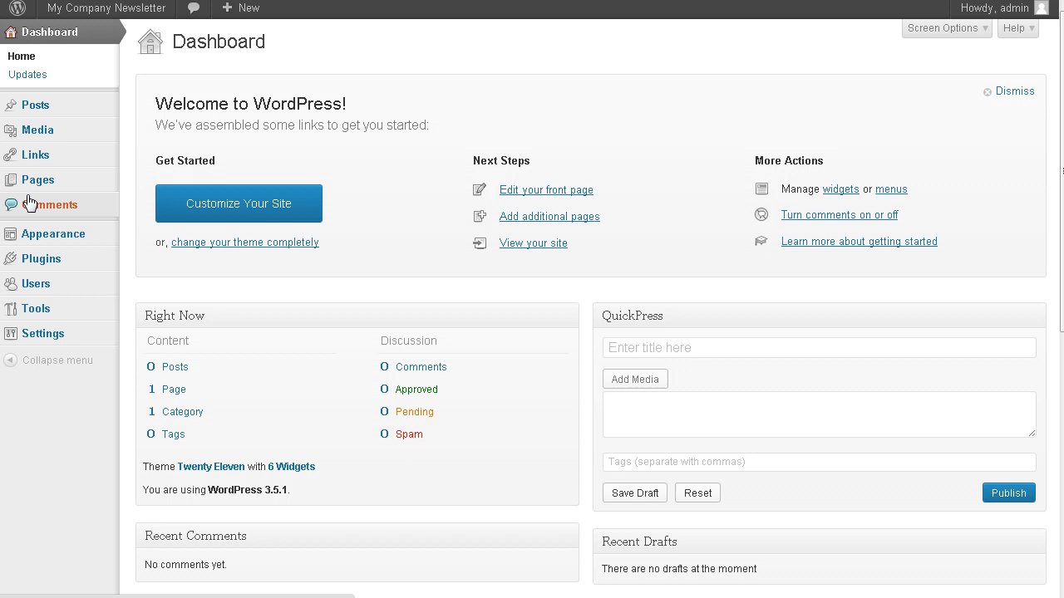
{"action": "left_click", "coordinate": [38, 259]}
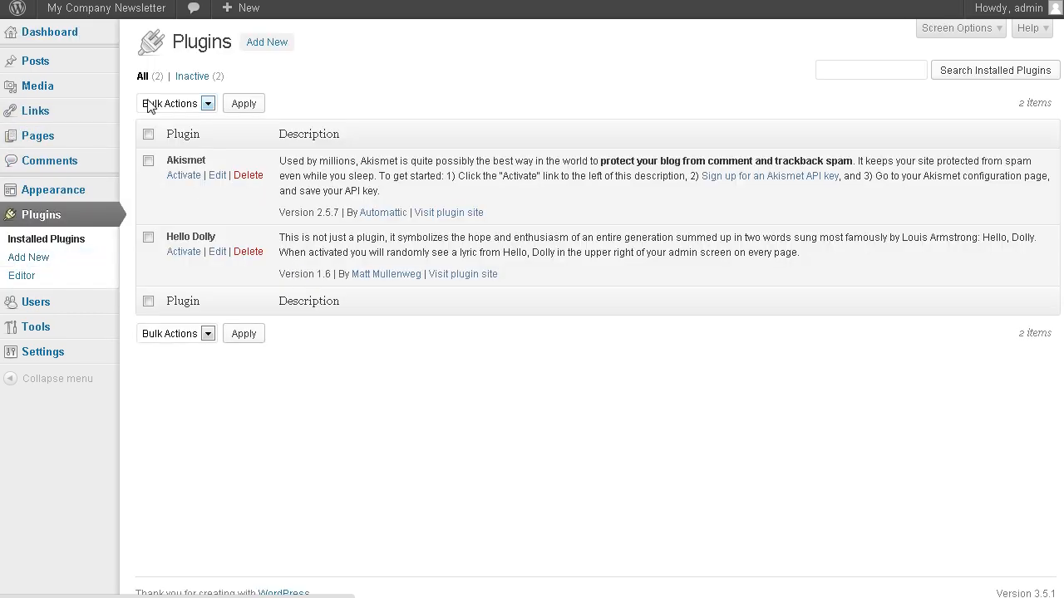
{"action": "left_click", "coordinate": [266, 41]}
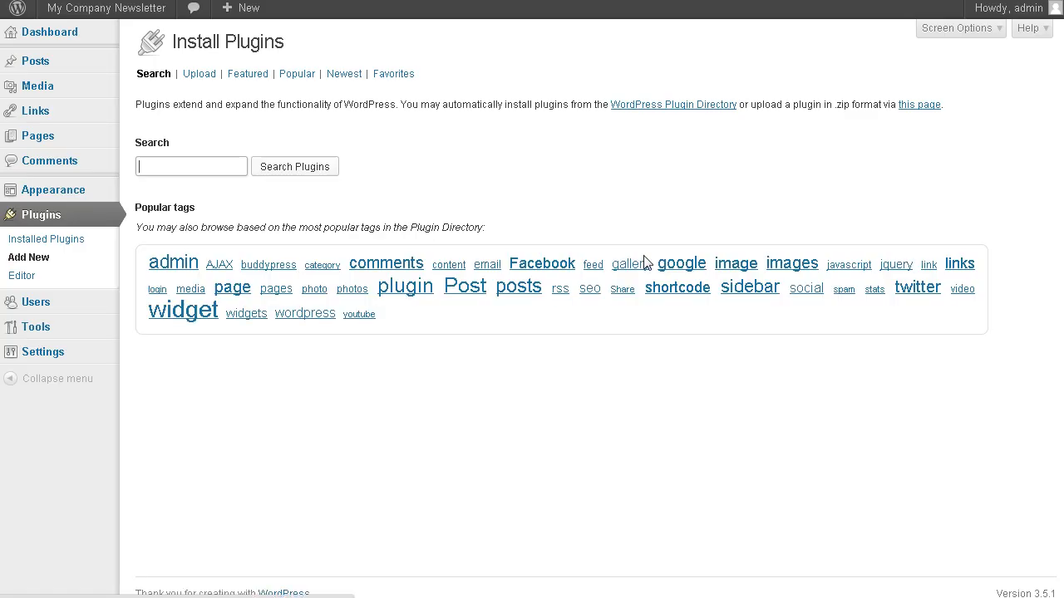
{"action": "left_click", "coordinate": [233, 167]}
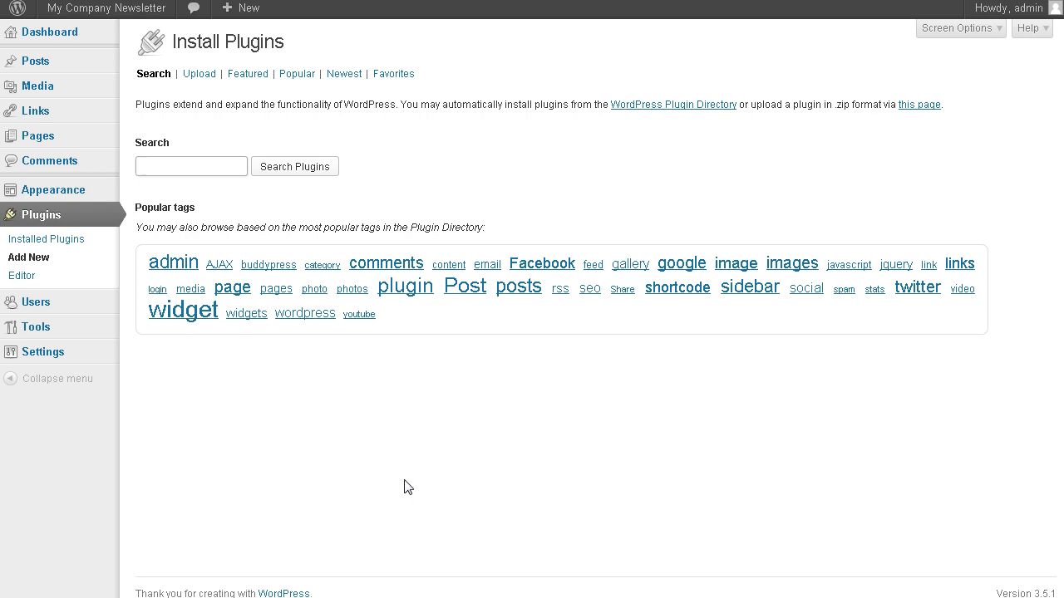
{"action": "type", "text": "WP Responder"}
{"action": "left_click", "coordinate": [301, 167]}
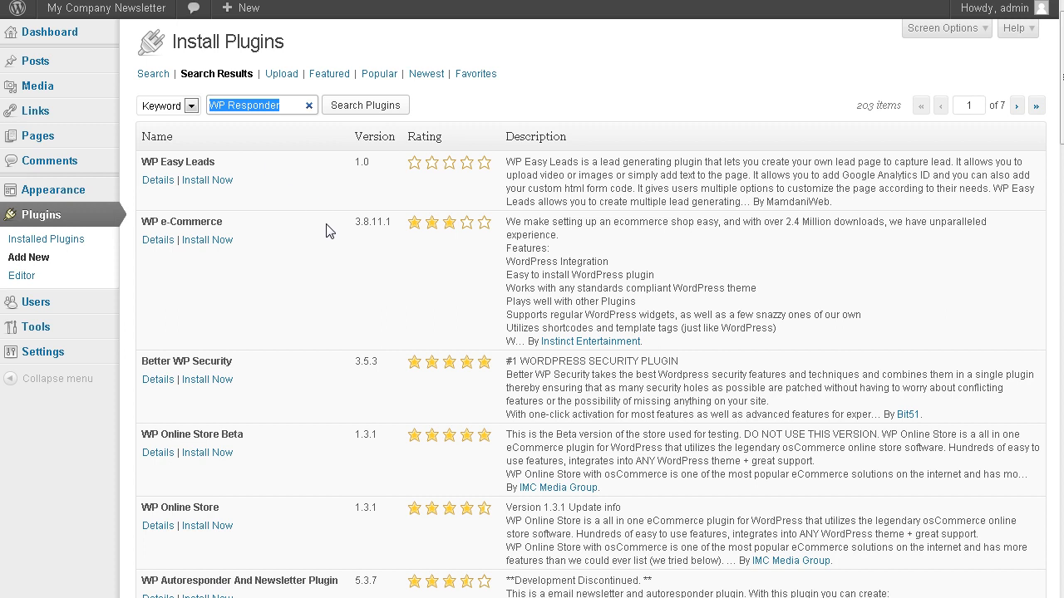
{"action": "type", "text": "WP Autoresponder"}
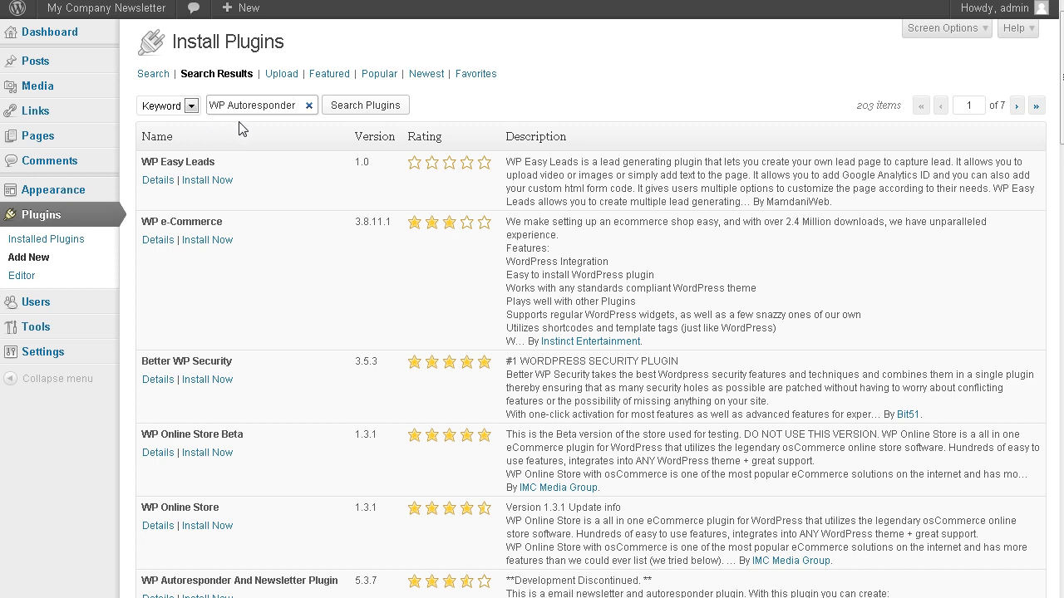
{"action": "left_click", "coordinate": [366, 106]}
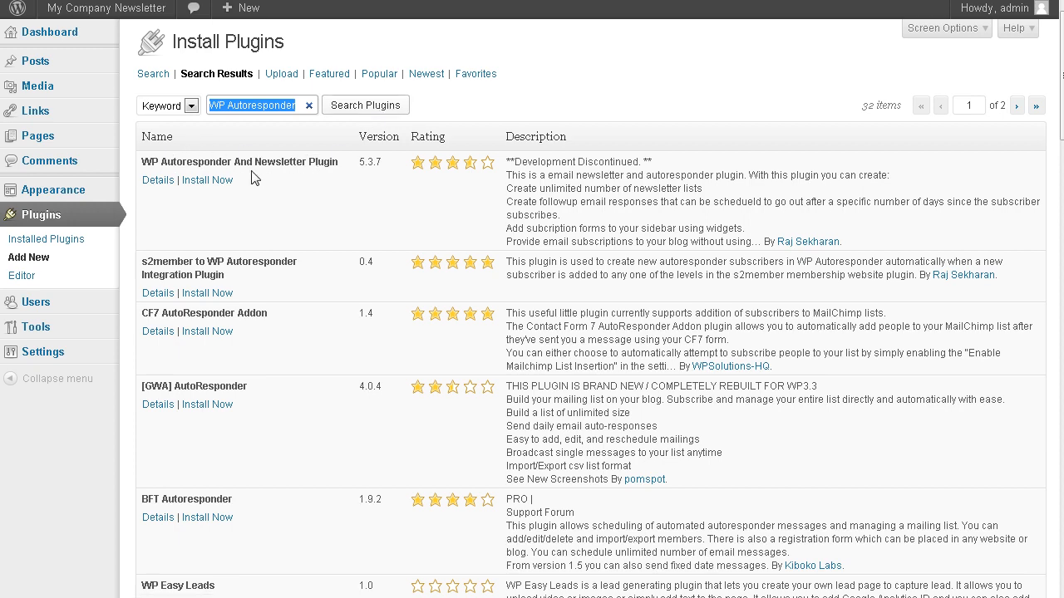
Step: Install and activate the WP Autoresponder And Newsletter Plugin
{"action": "left_click", "coordinate": [214, 181]}
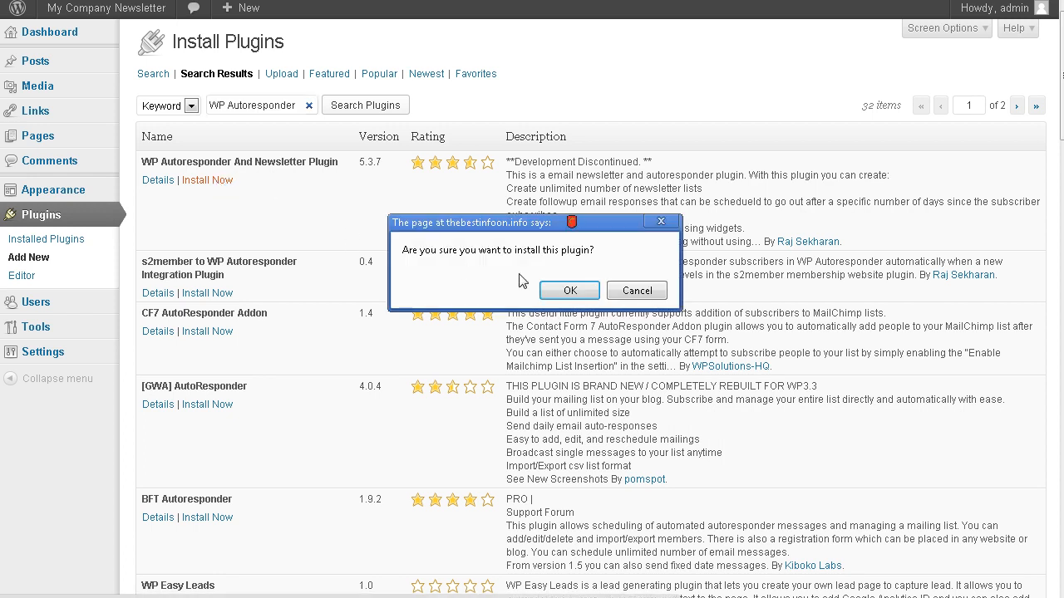
{"action": "left_click", "coordinate": [569, 290]}
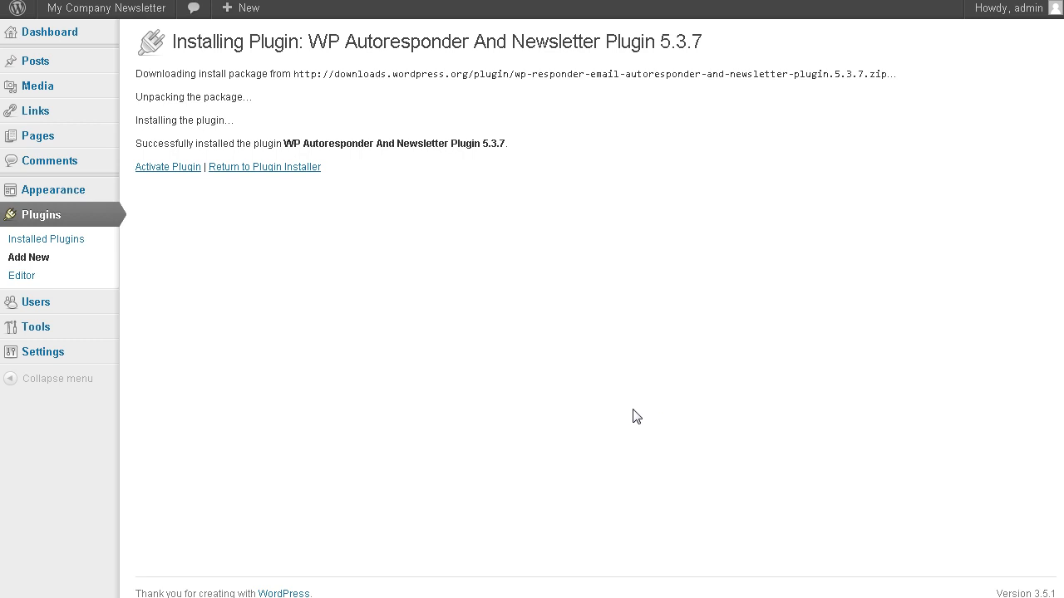
{"action": "left_click", "coordinate": [168, 167]}
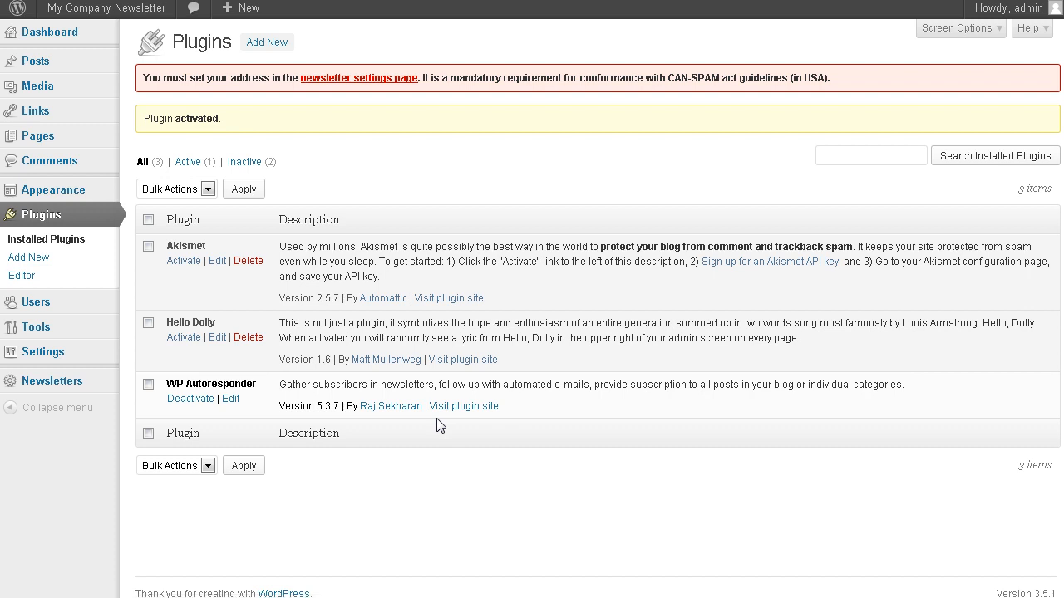
Step: Paste 'PO Box 999, Somewhere out there, USA 99099' into the newsletter Address box
{"action": "left_click", "coordinate": [361, 88]}
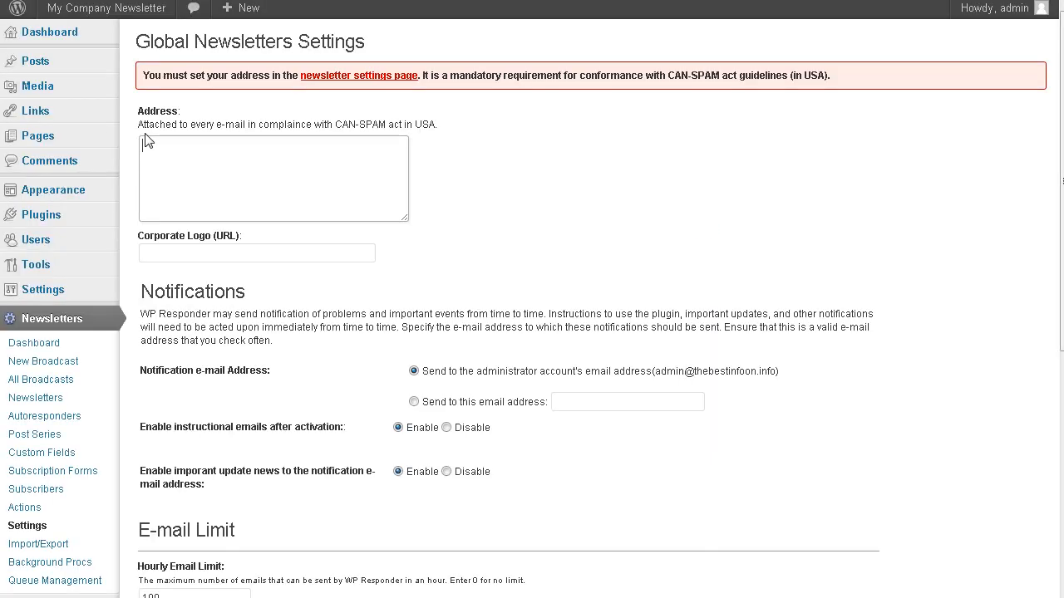
{"action": "left_click", "coordinate": [207, 153]}
{"action": "type", "text": "PO Box 999 Somewhere out there USA 99099"}
{"action": "scroll", "coordinate": [244, 182], "scroll_direction": "down", "scroll_amount": 2}
{"action": "left_click", "coordinate": [236, 86]}
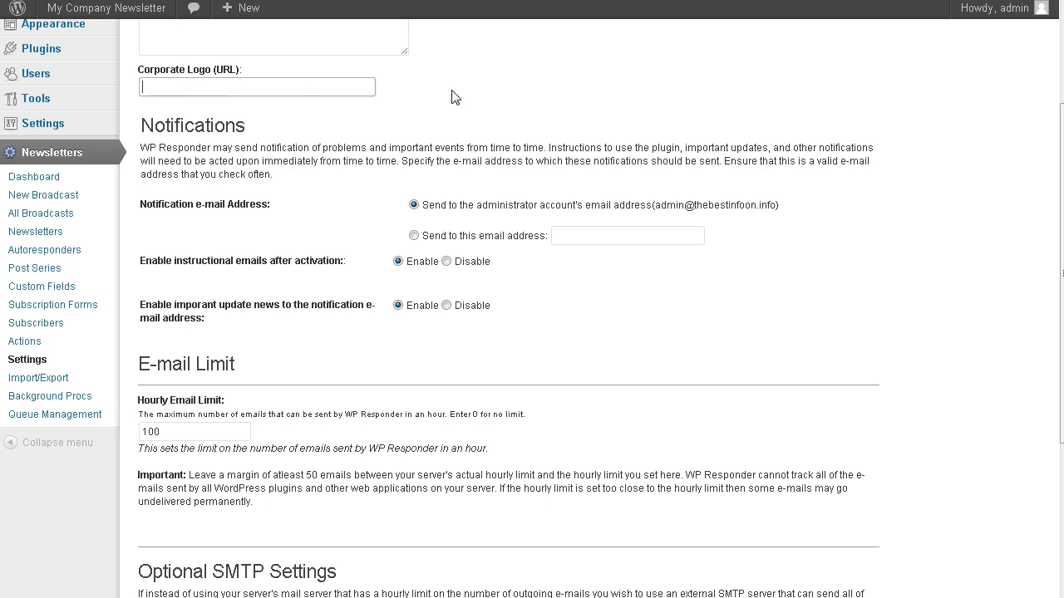
{"action": "left_click", "coordinate": [413, 204]}
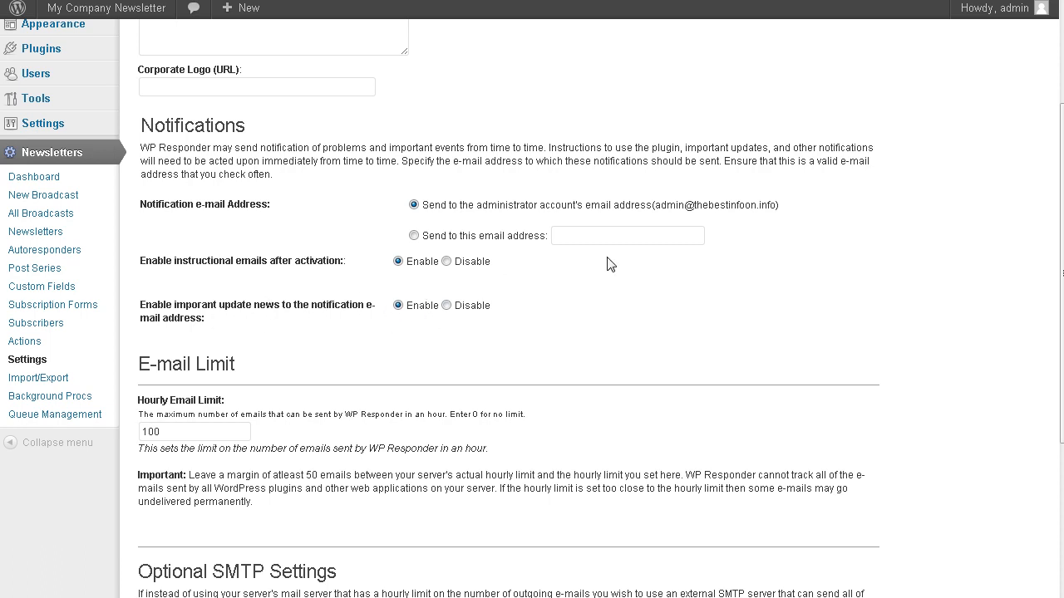
{"action": "scroll", "coordinate": [636, 263], "scroll_direction": "down", "scroll_amount": 2}
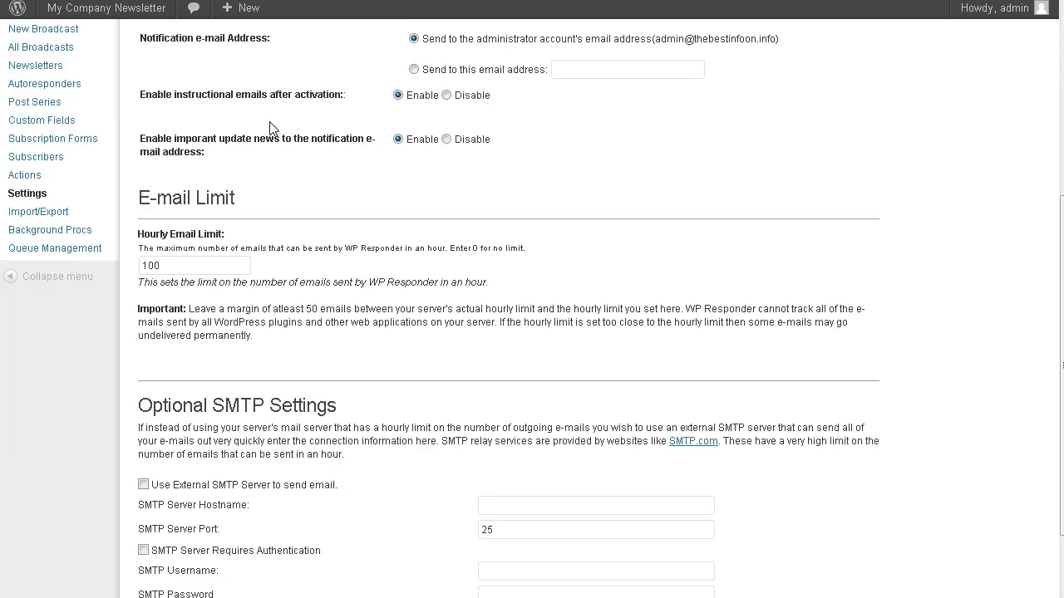
{"action": "scroll", "coordinate": [382, 143], "scroll_direction": "up", "scroll_amount": 2}
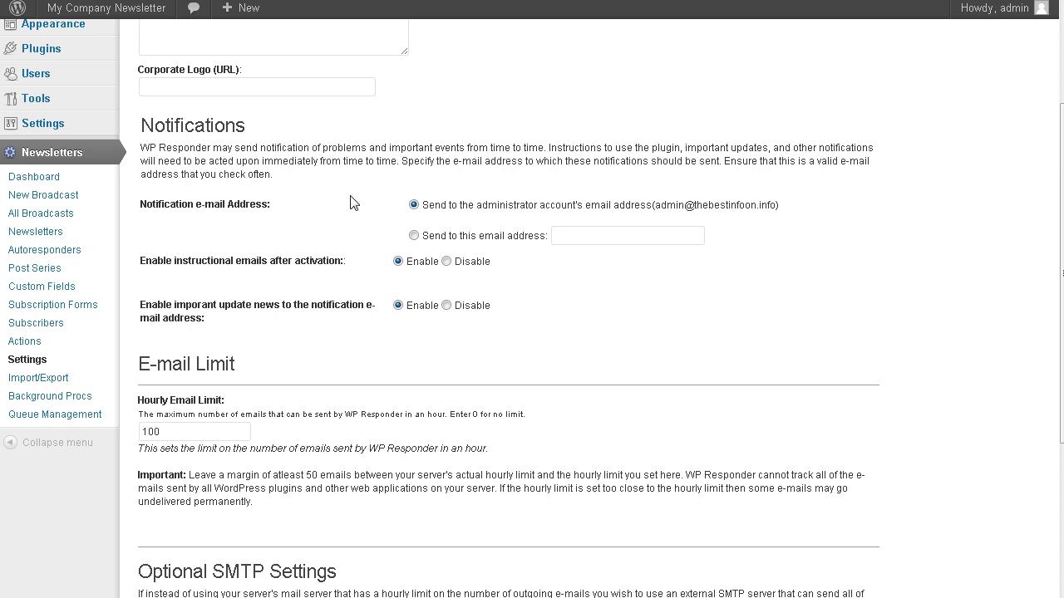
{"action": "scroll", "coordinate": [349, 203], "scroll_direction": "down", "scroll_amount": 2}
{"action": "scroll", "coordinate": [349, 204], "scroll_direction": "down", "scroll_amount": 1}
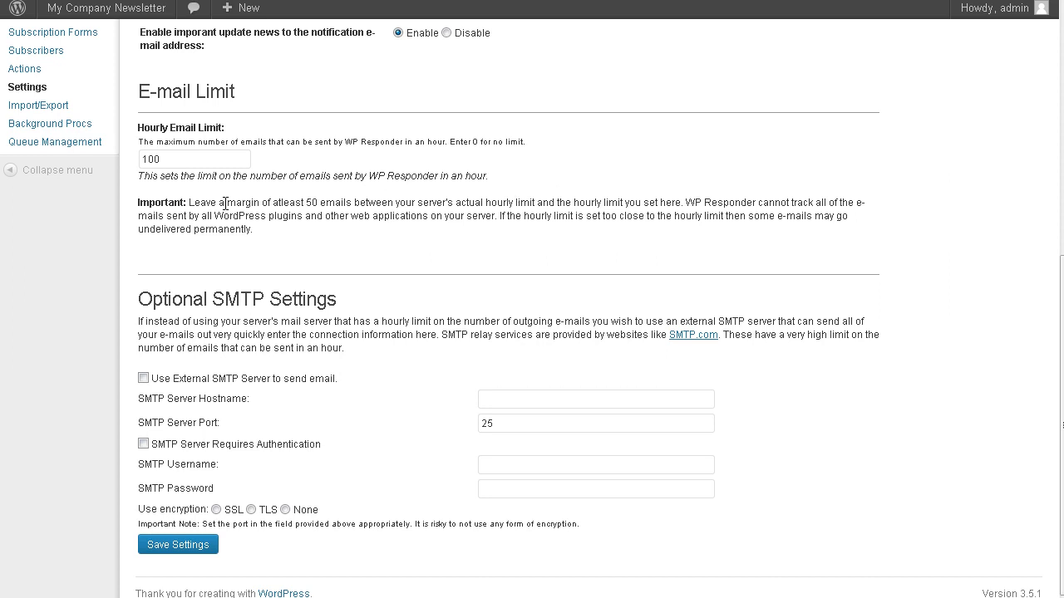
Step: Set the hourly e-mail limit to 350 and save the newsletter settings
{"action": "double_click", "coordinate": [172, 160]}
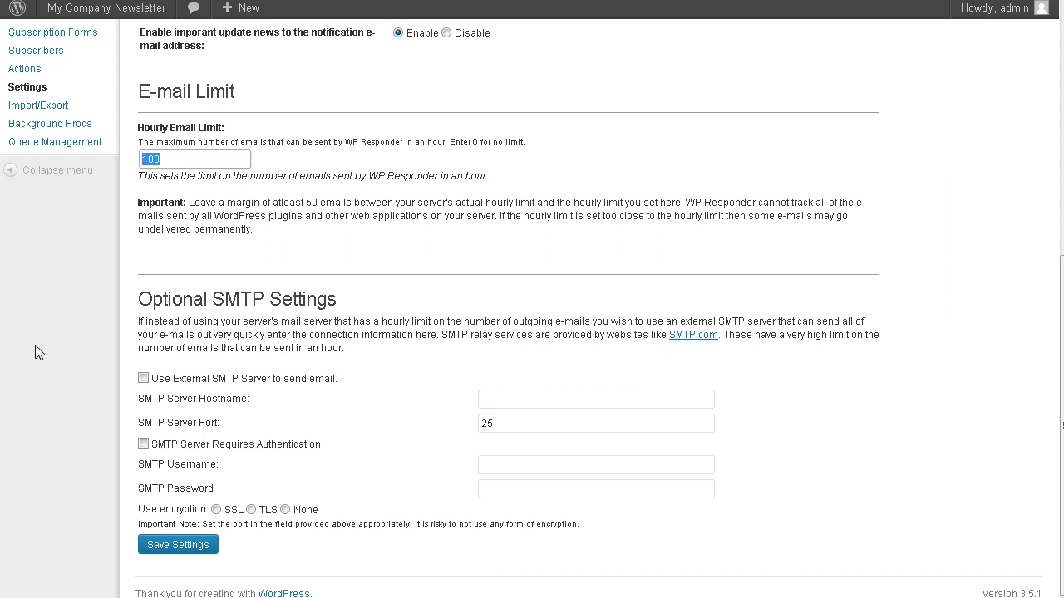
{"action": "type", "text": "350"}
{"action": "left_click", "coordinate": [405, 369]}
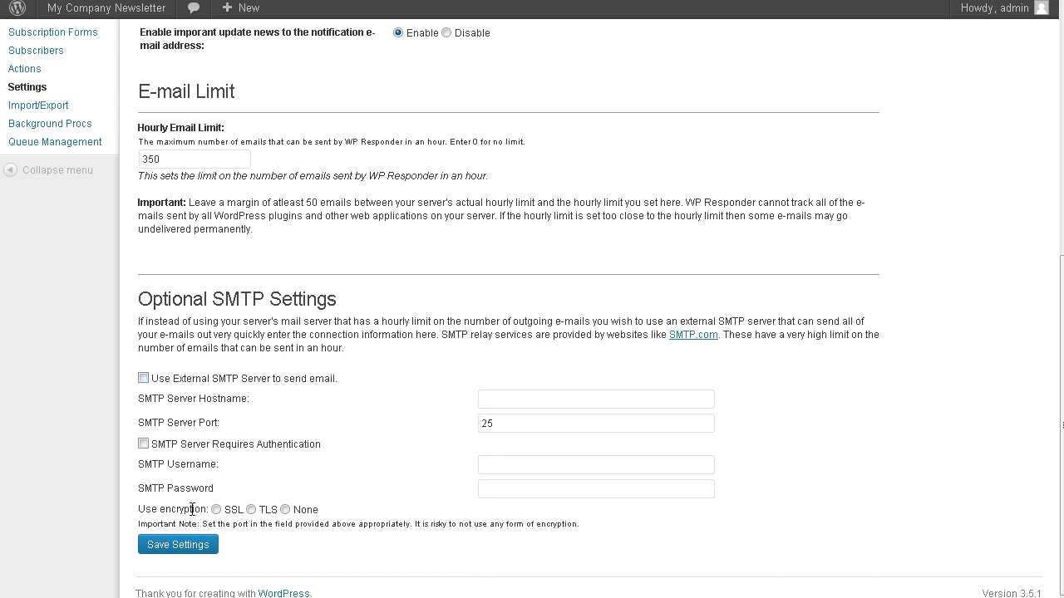
{"action": "left_click", "coordinate": [188, 551]}
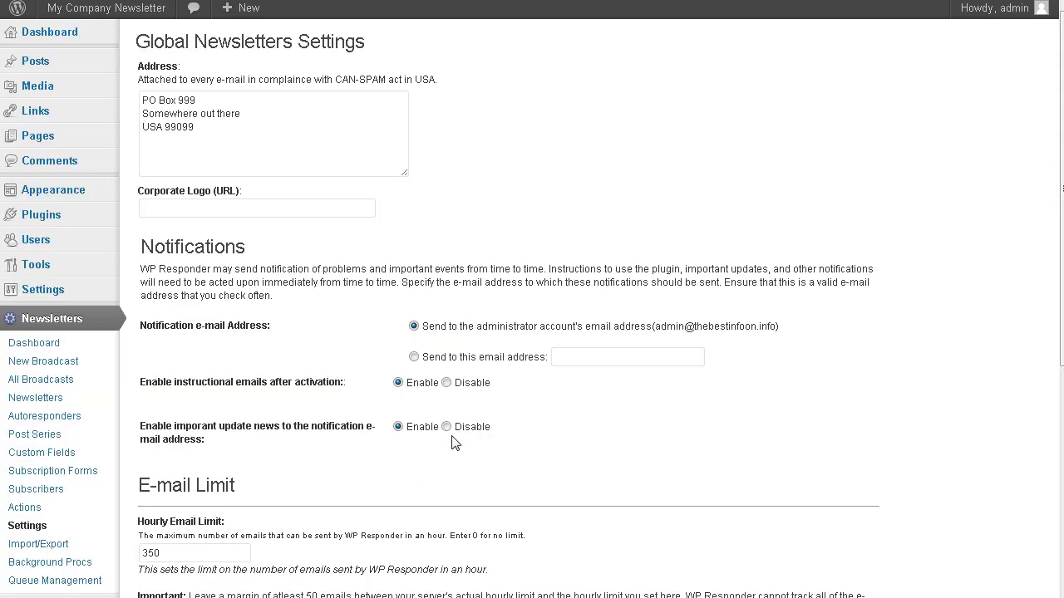